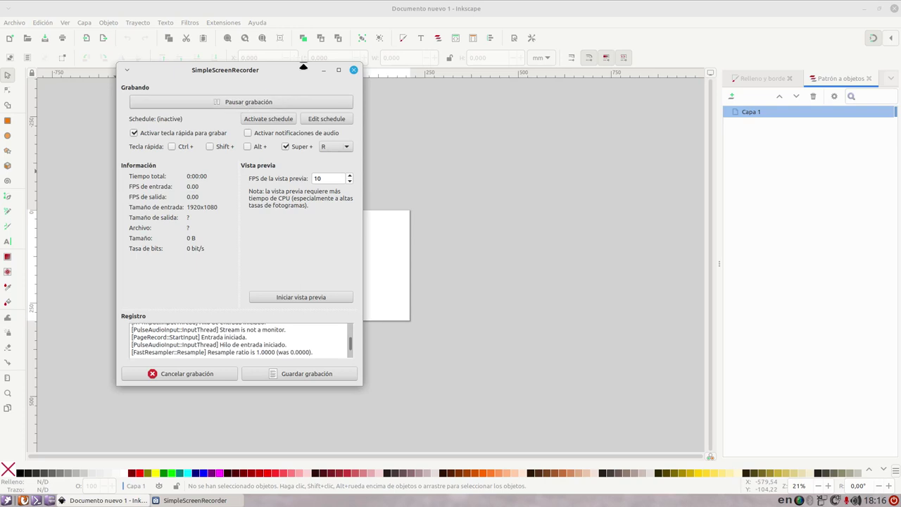
# Step: Minimise the screen recorder to reveal the blank 'Documento nuevo 1' Inkscape document
pyautogui.click(323, 70)
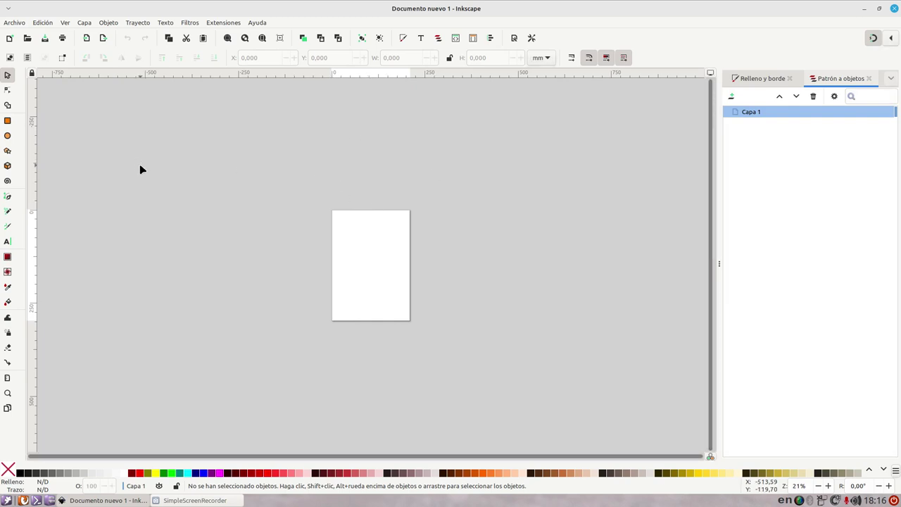
# Step: Zoom the view to about 168% and pan until the top of the page is visible
pyautogui.press('+')
pyautogui.press('+')
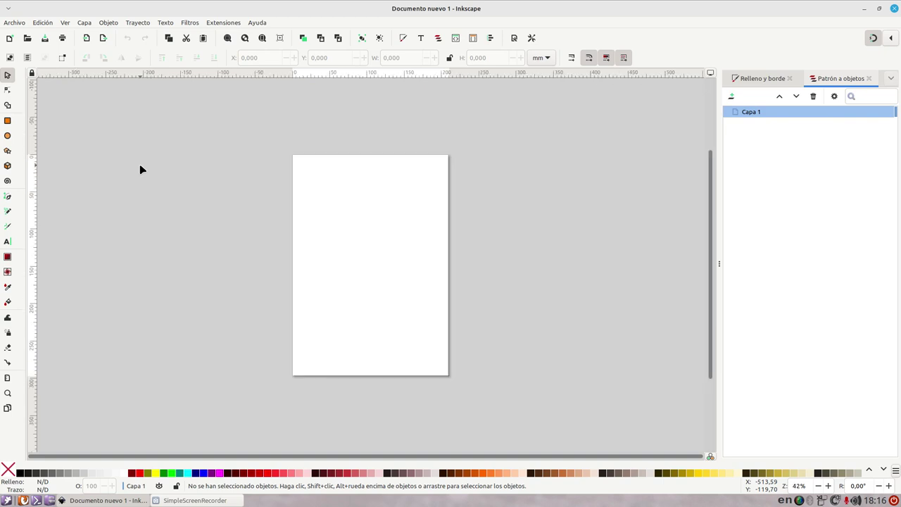
pyautogui.press('+')
pyautogui.press('-')
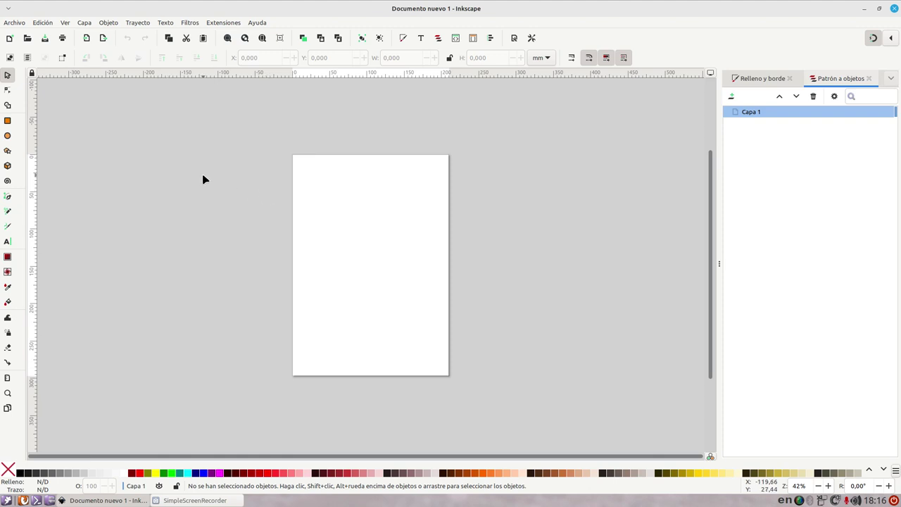
pyautogui.press('+')
pyautogui.press('+')
pyautogui.press('+')
pyautogui.press('+')
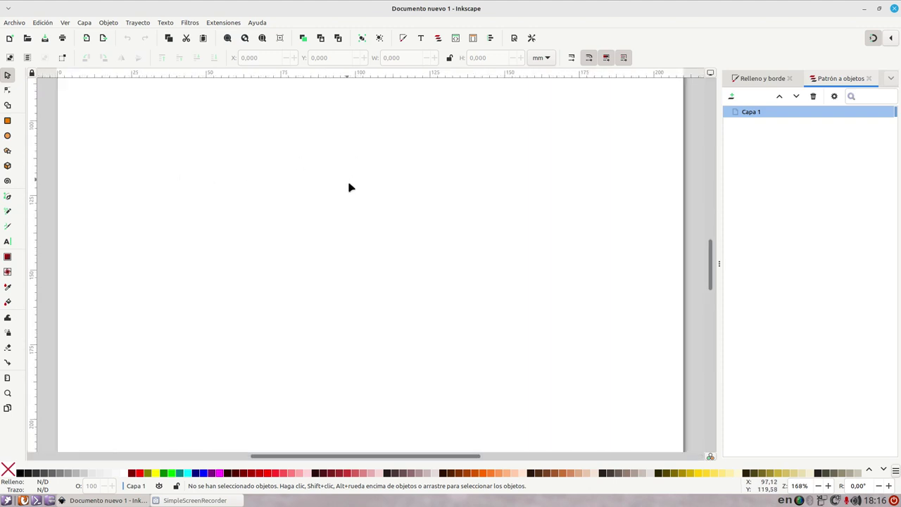
pyautogui.moveTo(350, 187)
pyautogui.mouseDown()
pyautogui.moveTo(356, 323)
pyautogui.moveTo(286, 342)
pyautogui.mouseUp()
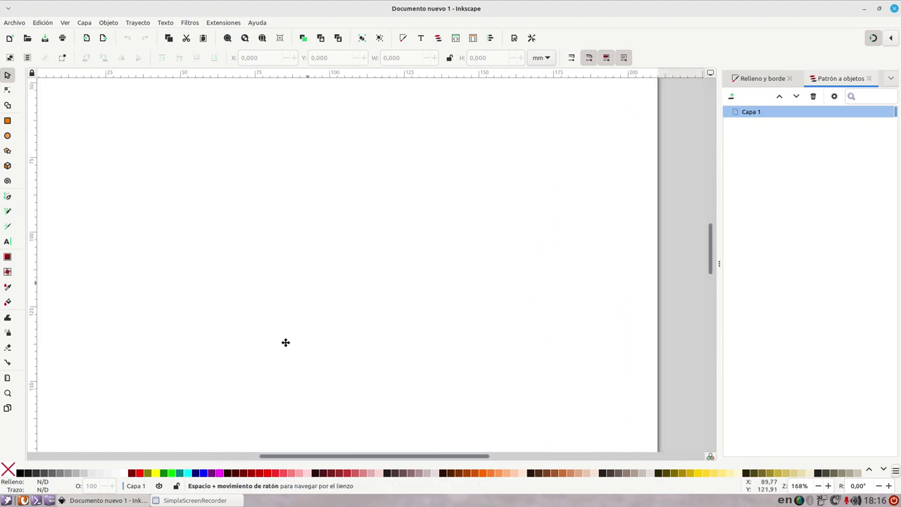
pyautogui.moveTo(296, 153)
pyautogui.mouseDown()
pyautogui.moveTo(328, 265)
pyautogui.moveTo(376, 190)
pyautogui.moveTo(334, 199)
pyautogui.mouseUp()
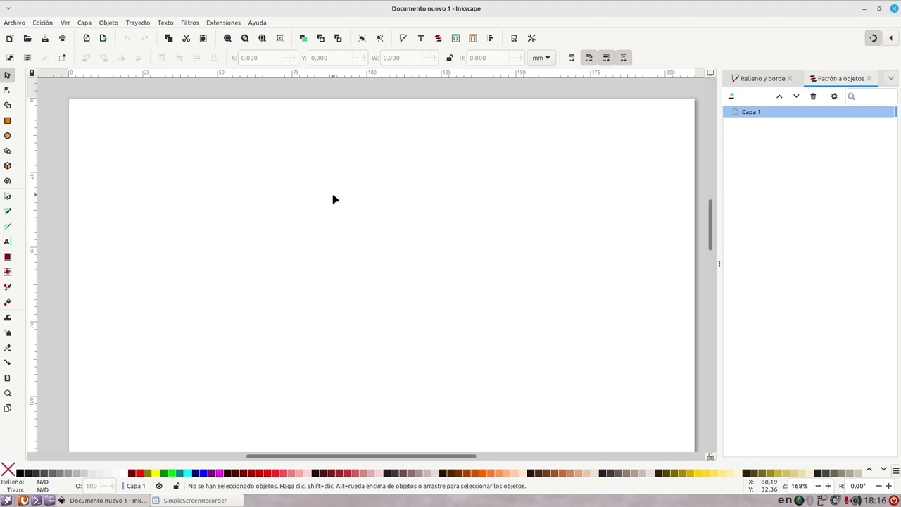
# Step: Draw a dark red rectangle near the top of the page and move it toward the centre
pyautogui.click(8, 121)
pyautogui.moveTo(190, 149); pyautogui.dragTo(349, 226)
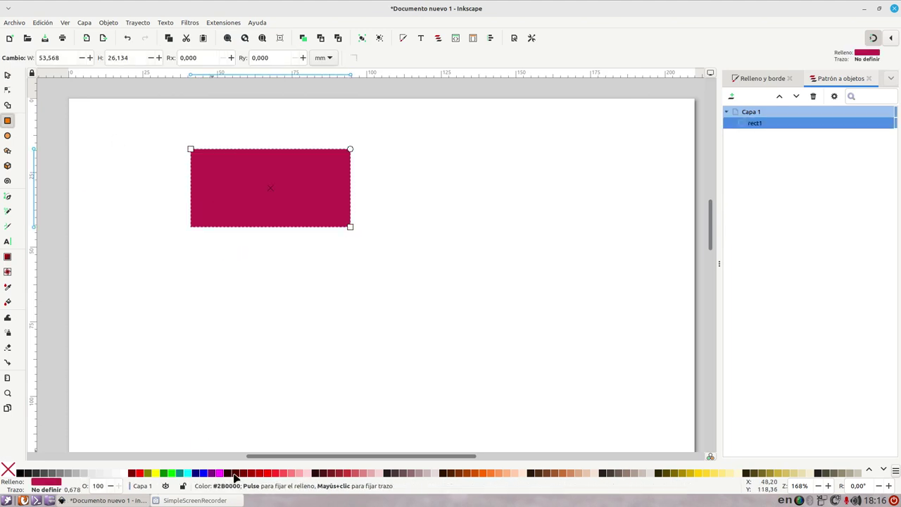
pyautogui.click(256, 477)
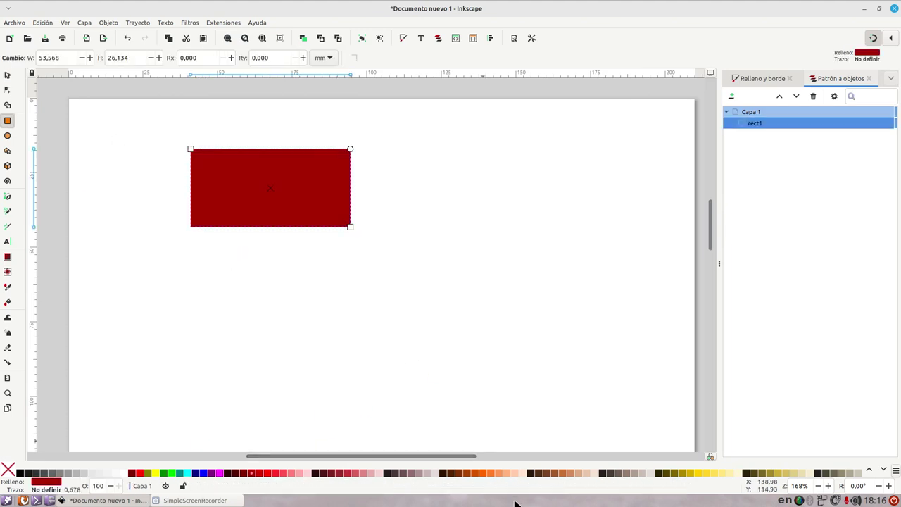
pyautogui.click(7, 76)
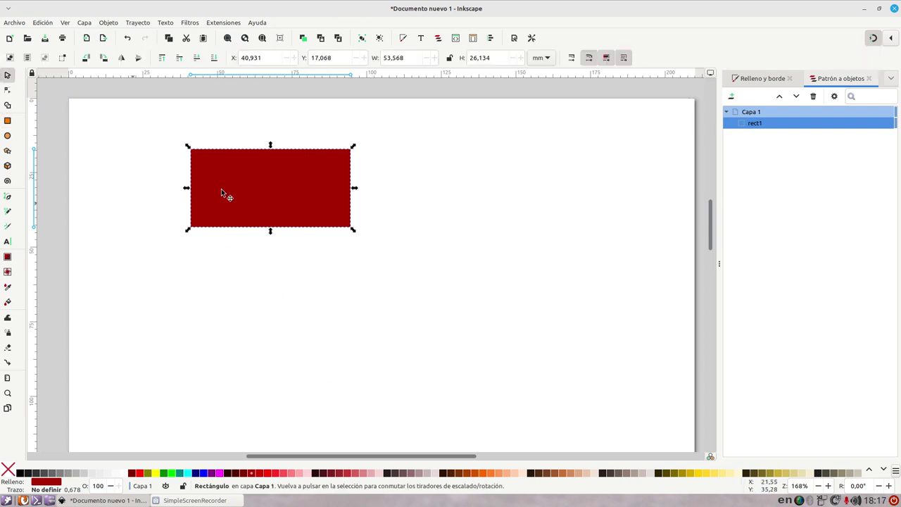
pyautogui.moveTo(221, 189); pyautogui.dragTo(312, 192)
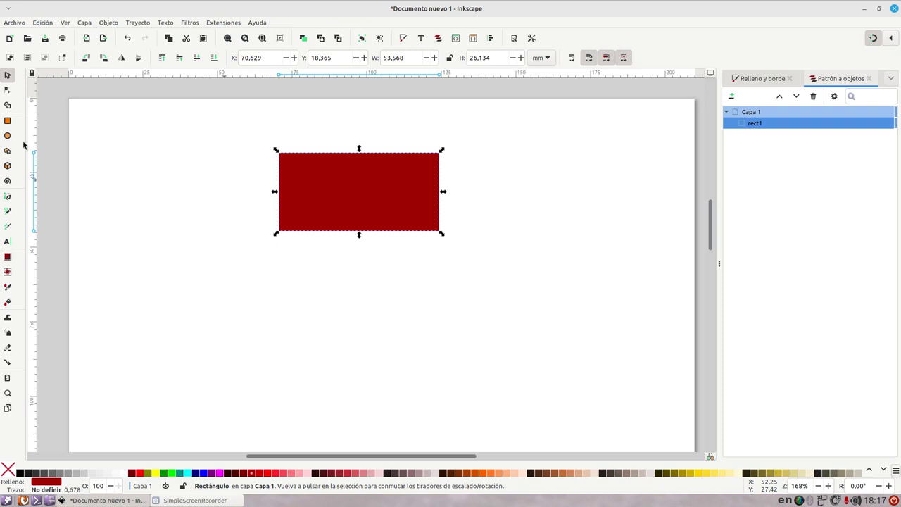
# Step: Draw a smaller orange square below the red rectangle and nudge it slightly down
pyautogui.press('Escape')
pyautogui.click(8, 120)
pyautogui.moveTo(334, 247); pyautogui.dragTo(383, 304)
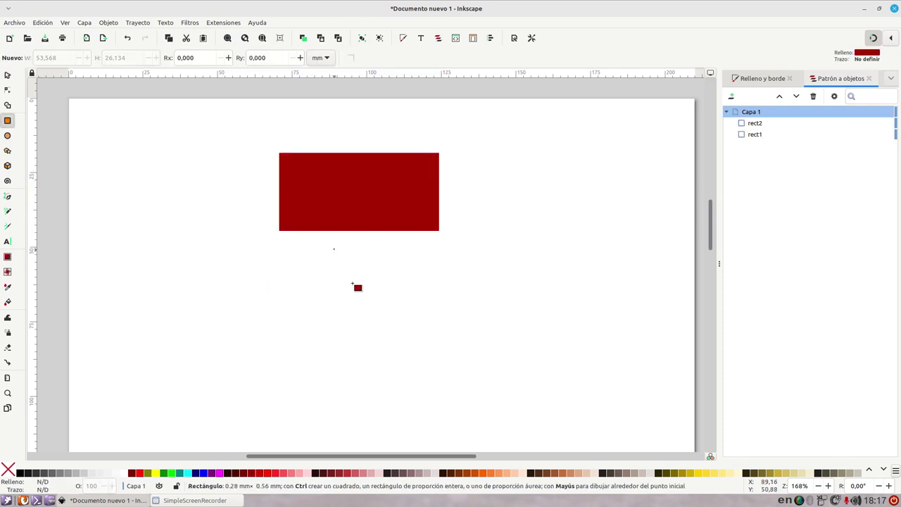
pyautogui.click(475, 472)
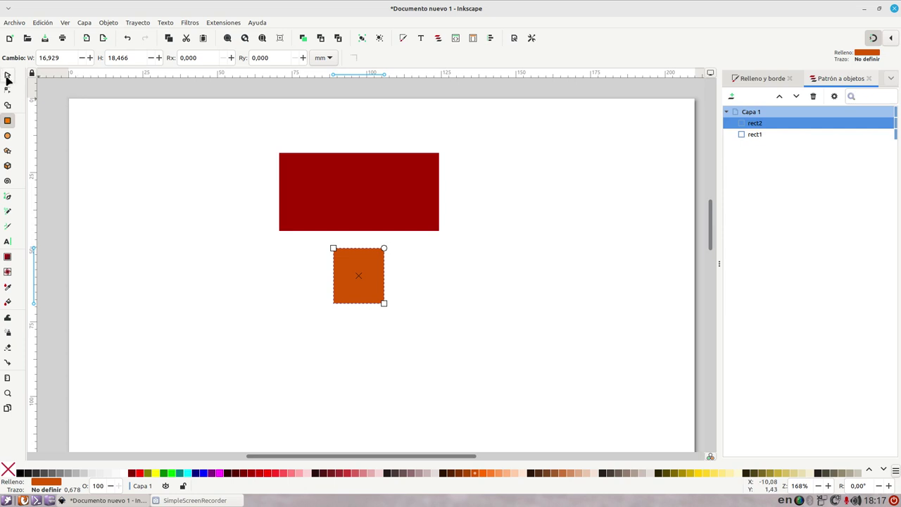
pyautogui.press('s')
pyautogui.moveTo(370, 281); pyautogui.dragTo(370, 286)
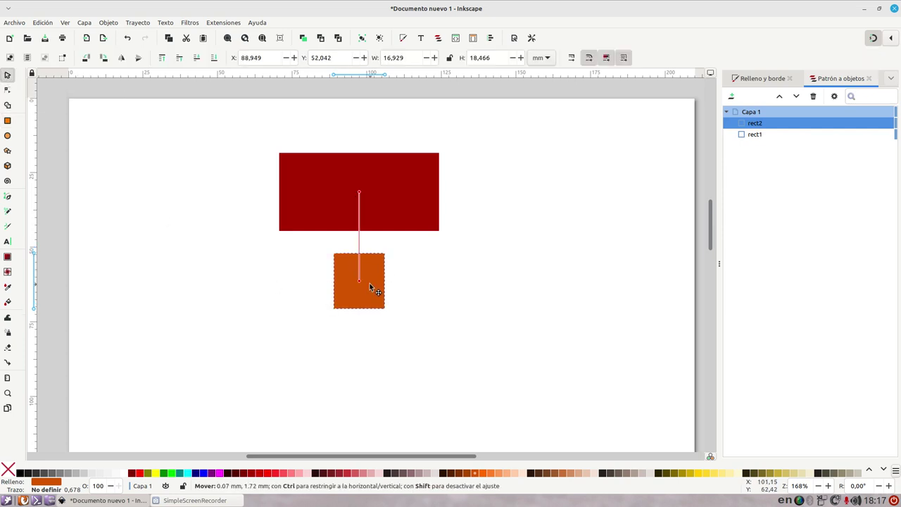
# Step: Draw a blue circle below the orange square and shift it slightly up and right
pyautogui.click(7, 136)
pyautogui.moveTo(310, 347); pyautogui.dragTo(390, 418)
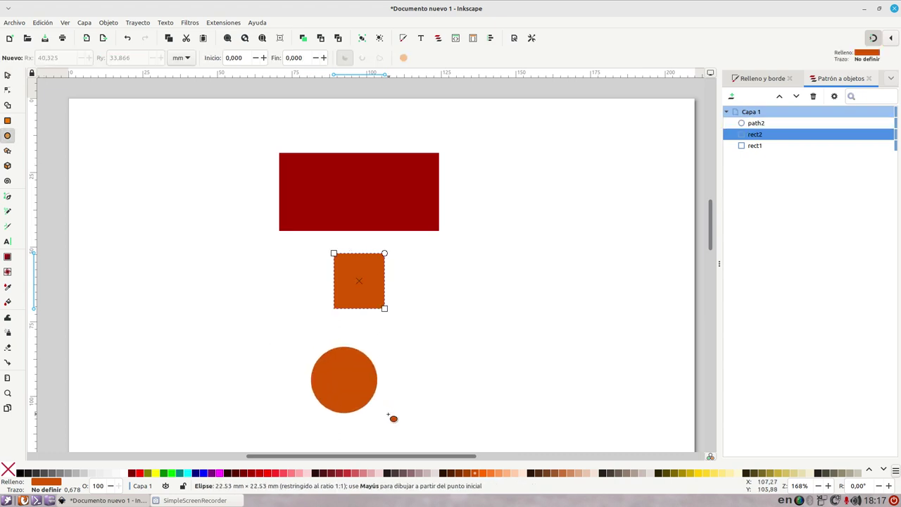
pyautogui.click(203, 472)
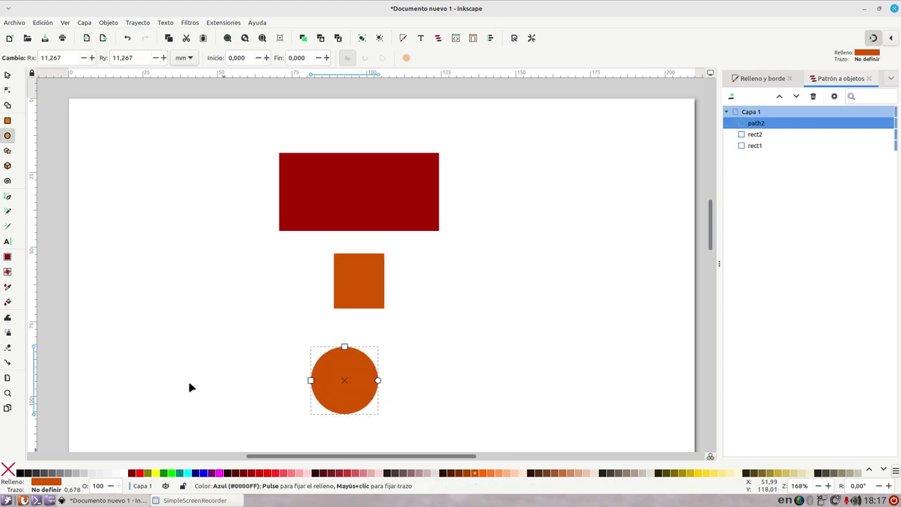
pyautogui.click(7, 75)
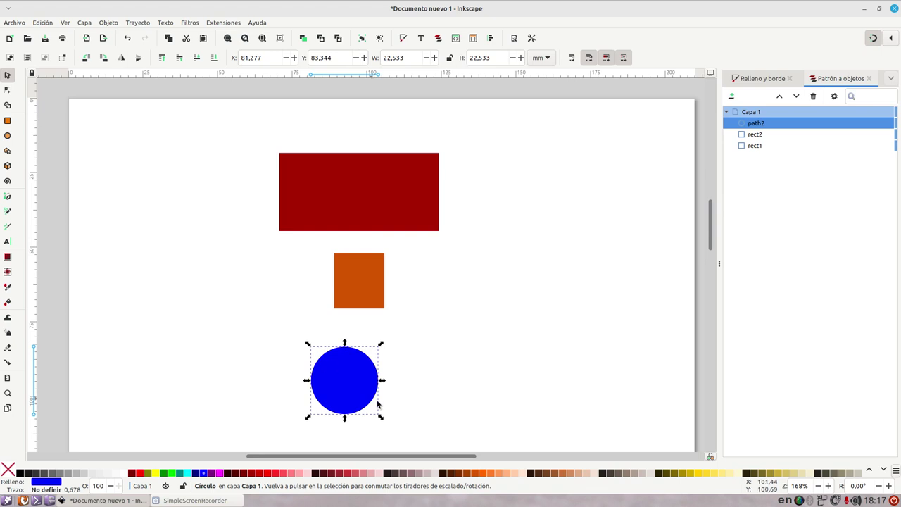
pyautogui.moveTo(340, 378); pyautogui.dragTo(358, 358)
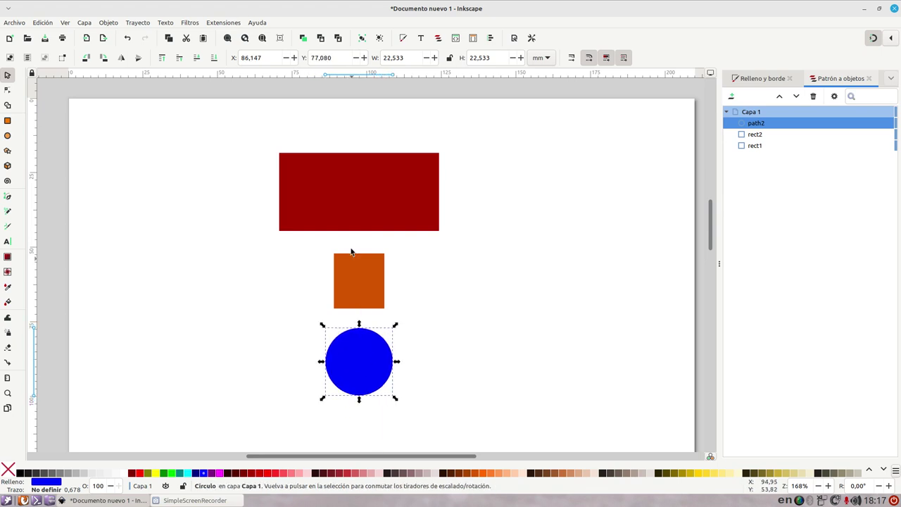
# Step: Move the orange square left and the blue circle right, then select all three shapes
pyautogui.moveTo(345, 274); pyautogui.dragTo(282, 277)
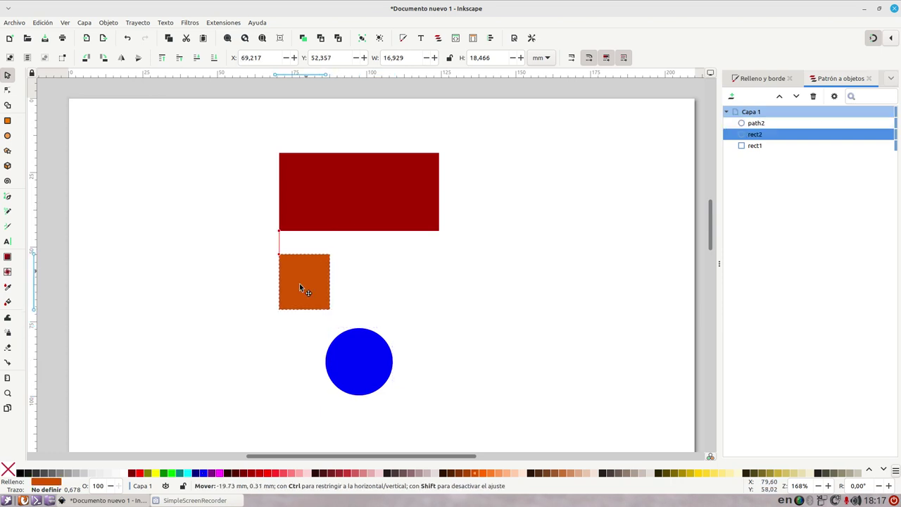
pyautogui.moveTo(363, 364); pyautogui.dragTo(404, 366)
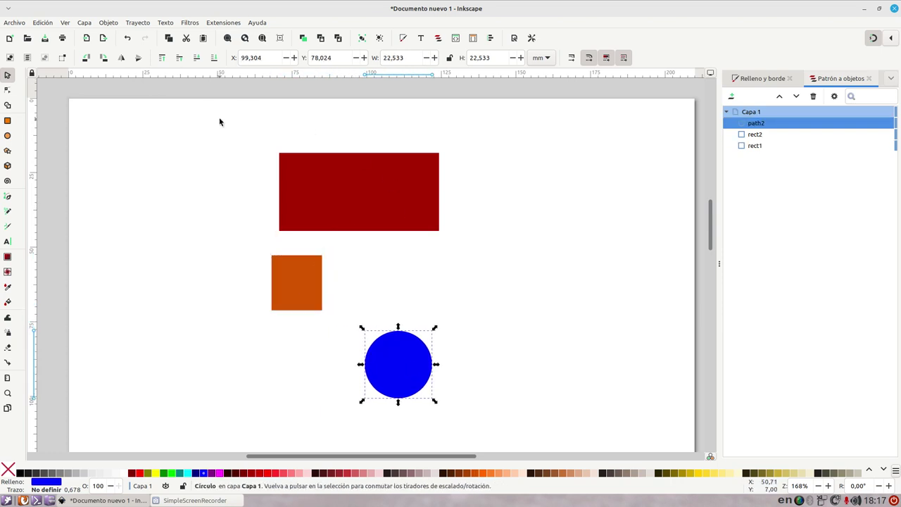
pyautogui.moveTo(219, 122); pyautogui.dragTo(493, 419)
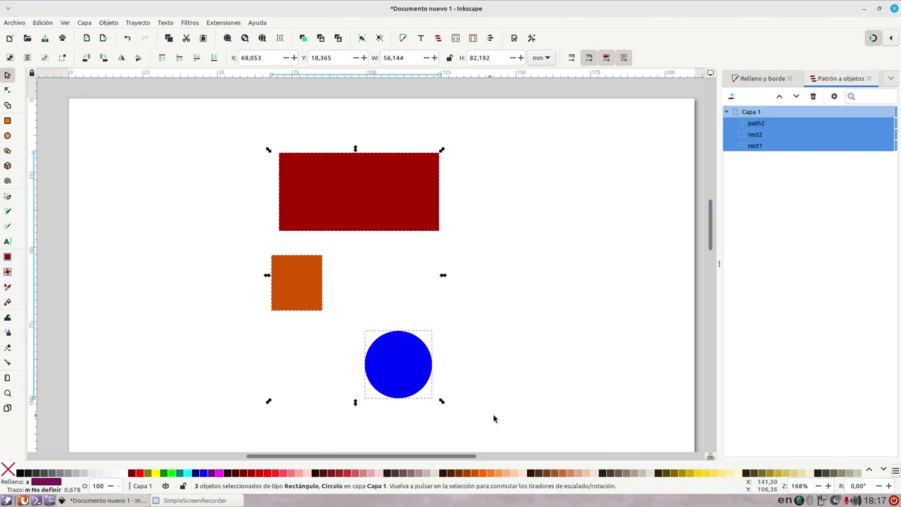
pyautogui.click(493, 246)
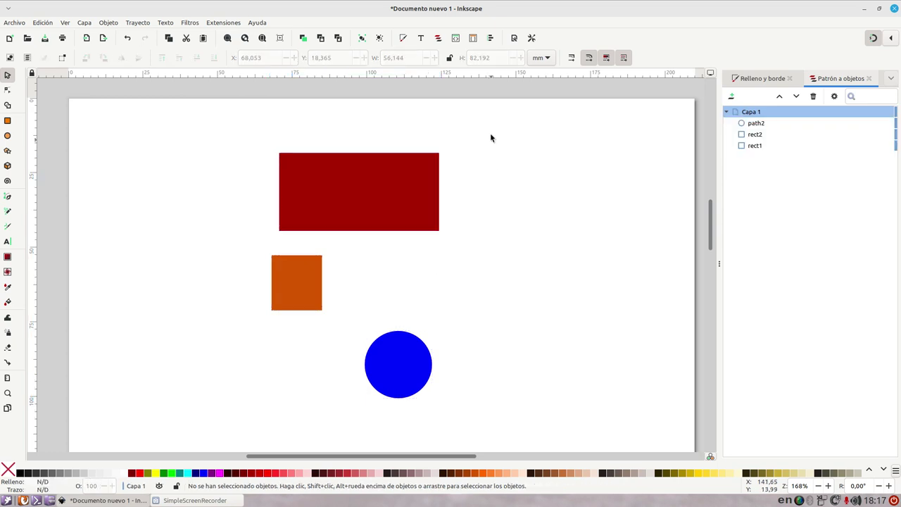
pyautogui.moveTo(490, 135); pyautogui.dragTo(255, 414)
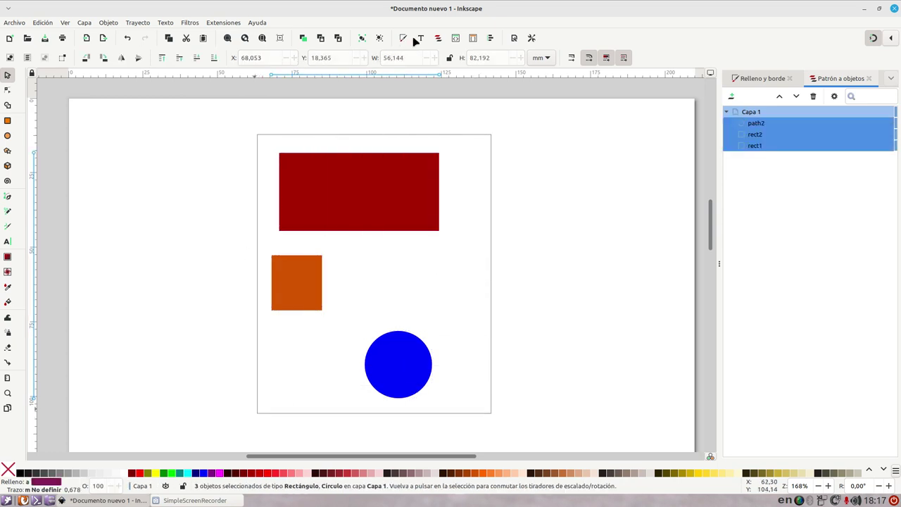
# Step: Centre the three shapes on a vertical axis relative to the page, then restore 'Last selected' alignment
pyautogui.click(489, 38)
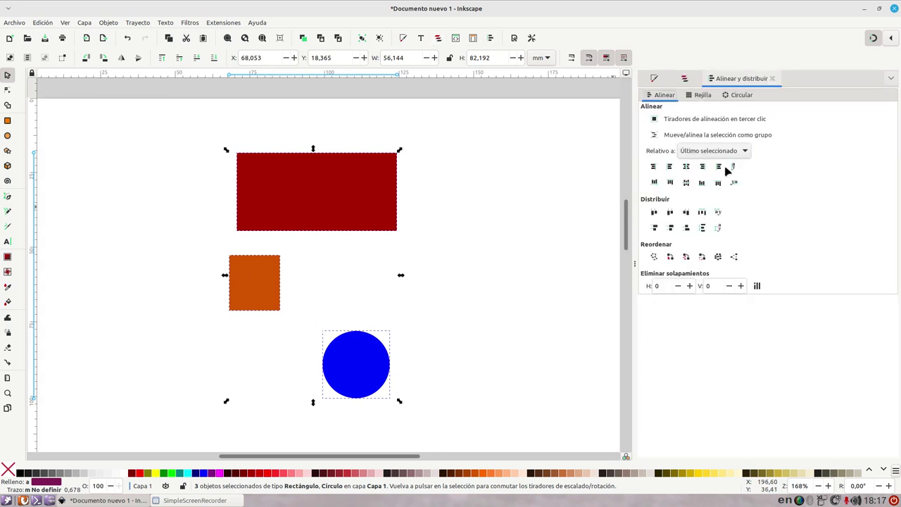
pyautogui.click(670, 167)
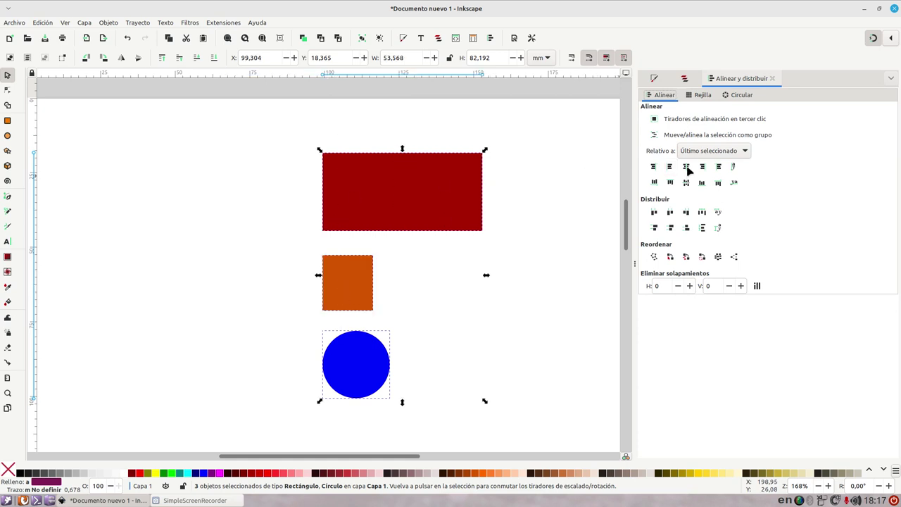
pyautogui.click(686, 167)
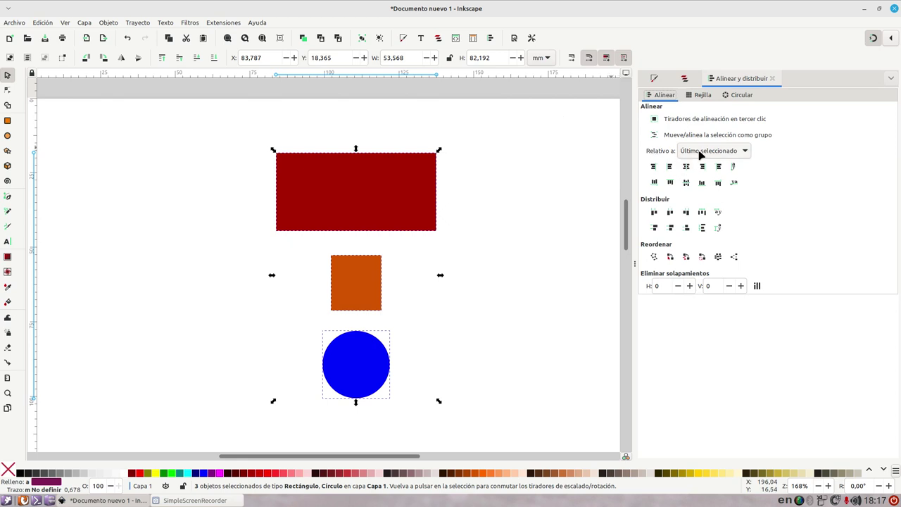
pyautogui.click(699, 153)
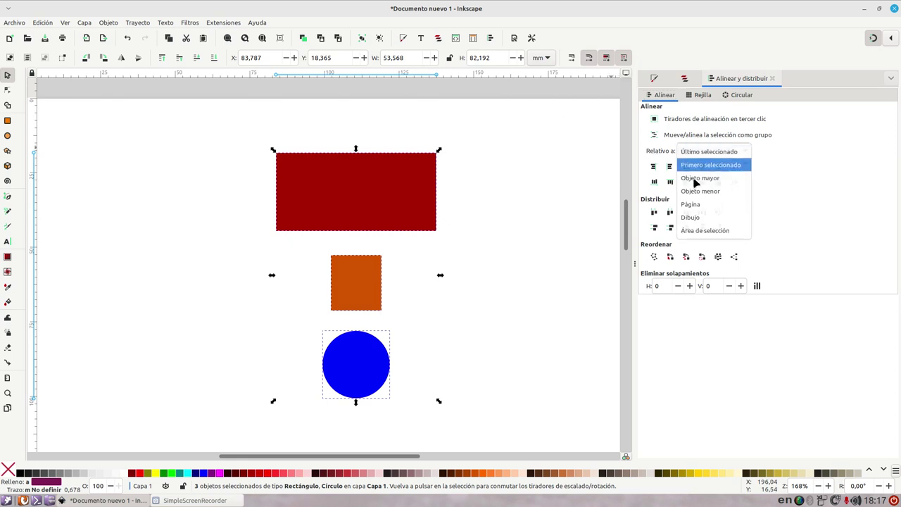
pyautogui.click(689, 208)
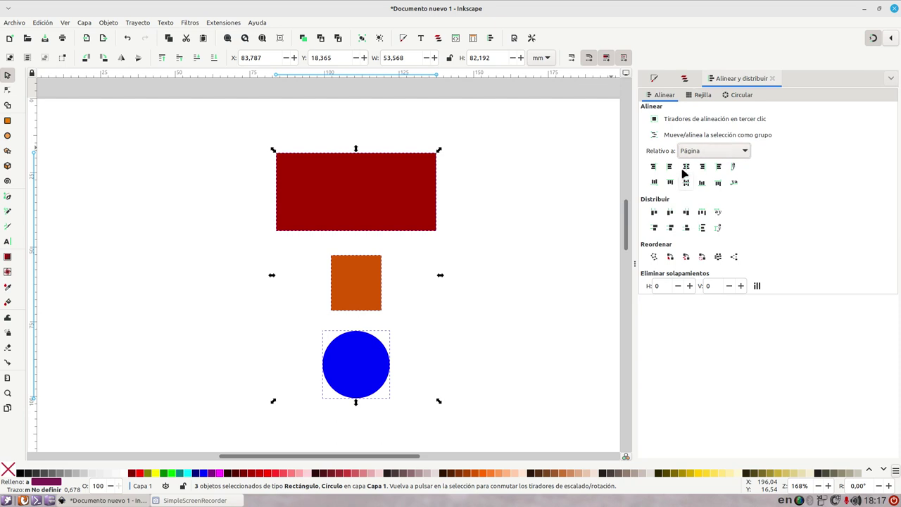
pyautogui.click(685, 168)
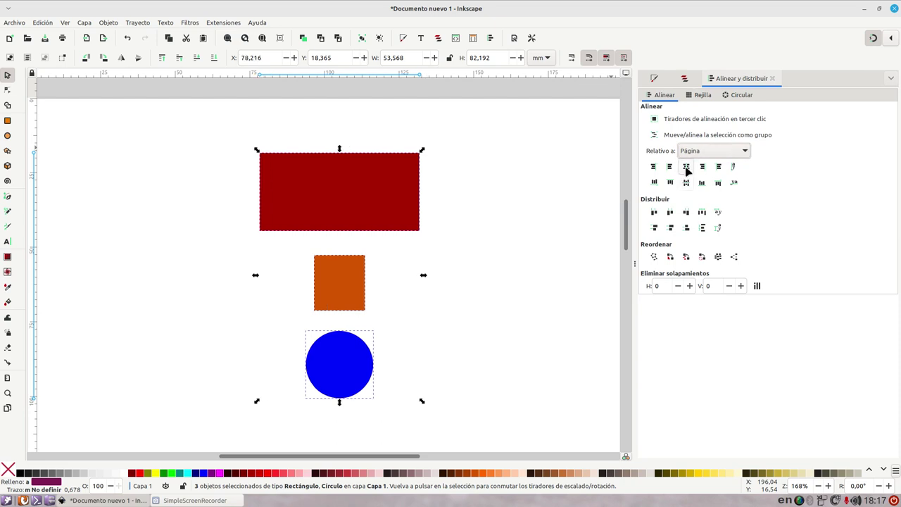
pyautogui.click(690, 150)
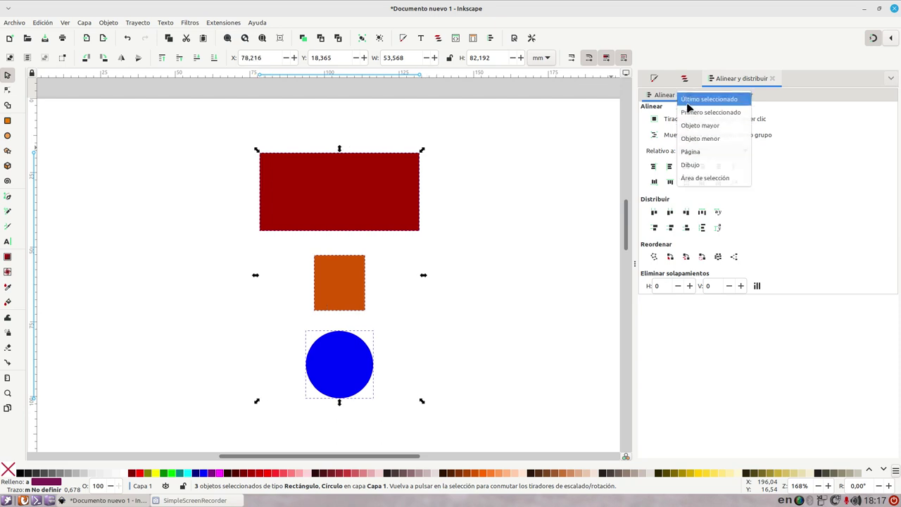
pyautogui.click(688, 102)
pyautogui.click(459, 278)
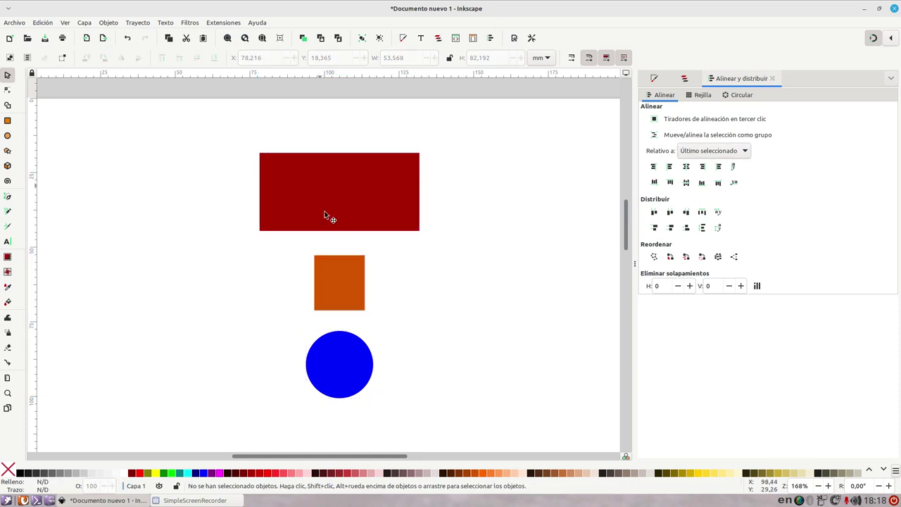
# Step: Select the red rectangle, orange square and blue circle together
pyautogui.click(342, 345)
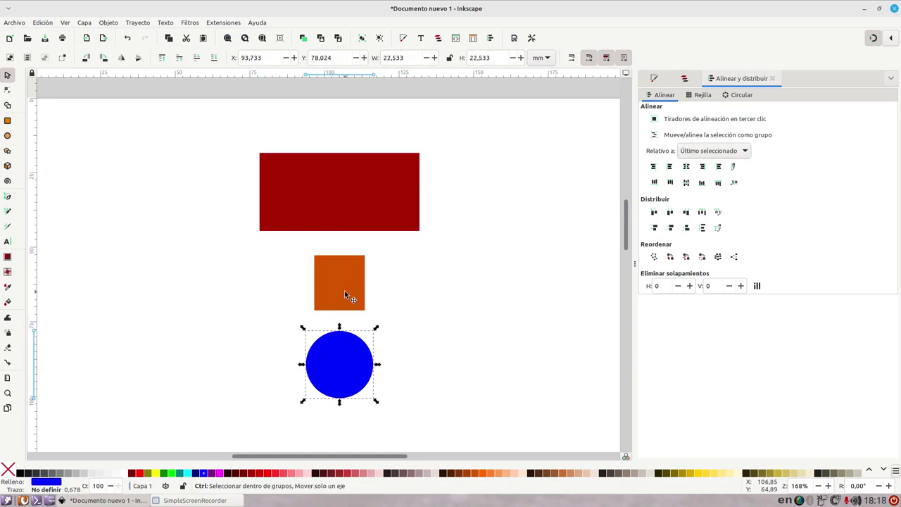
pyautogui.click(346, 294)
pyautogui.click(346, 217)
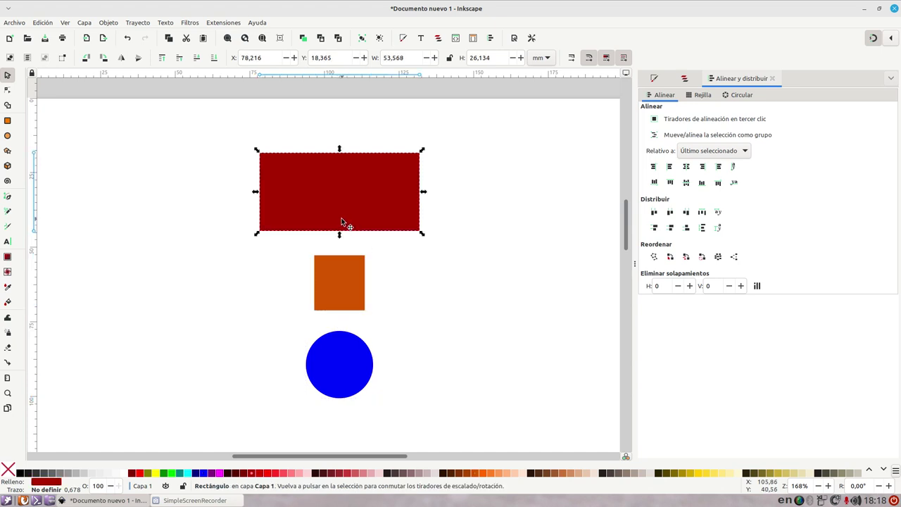
pyautogui.keyDown('shift'); pyautogui.click(351, 276); pyautogui.keyUp('shift')
pyautogui.keyDown('shift'); pyautogui.click(348, 352); pyautogui.keyUp('shift')
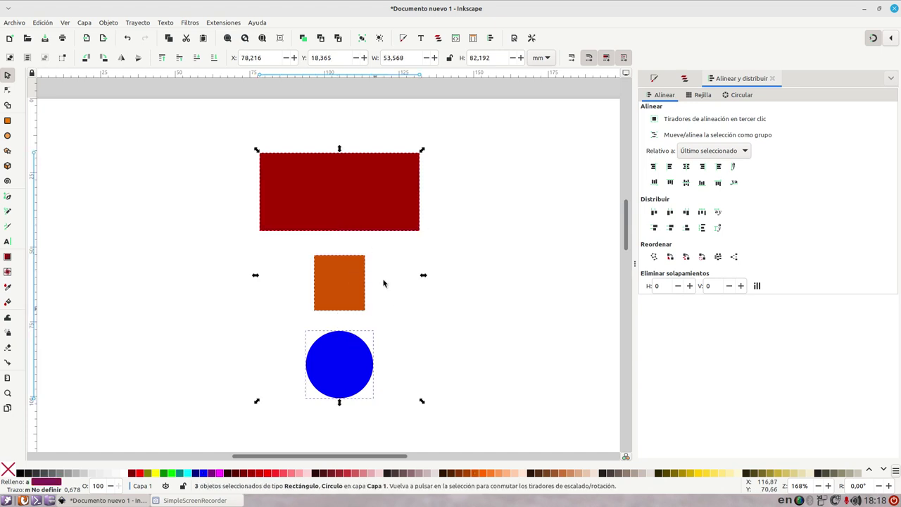
# Step: Align the shapes' right edges, shift the column right, and centre them on the circle's axis
pyautogui.click(686, 166)
pyautogui.click(717, 167)
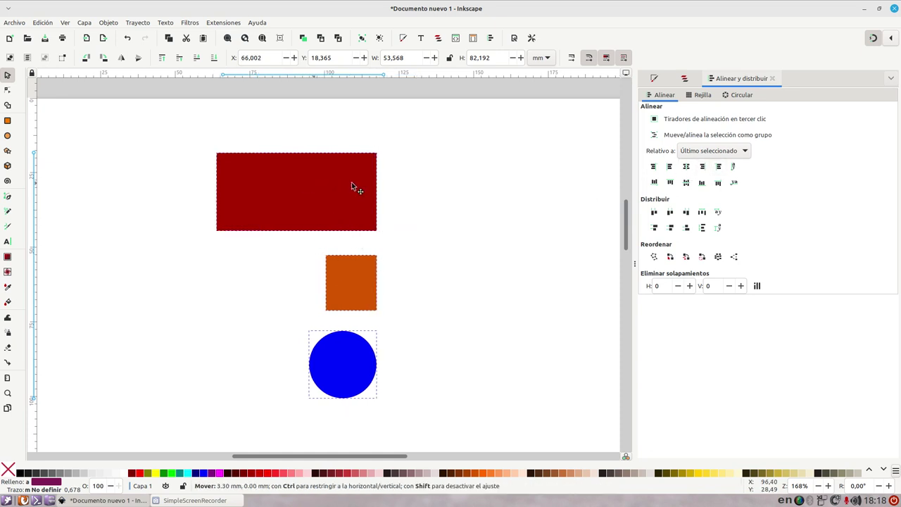
pyautogui.moveTo(352, 186); pyautogui.dragTo(398, 186)
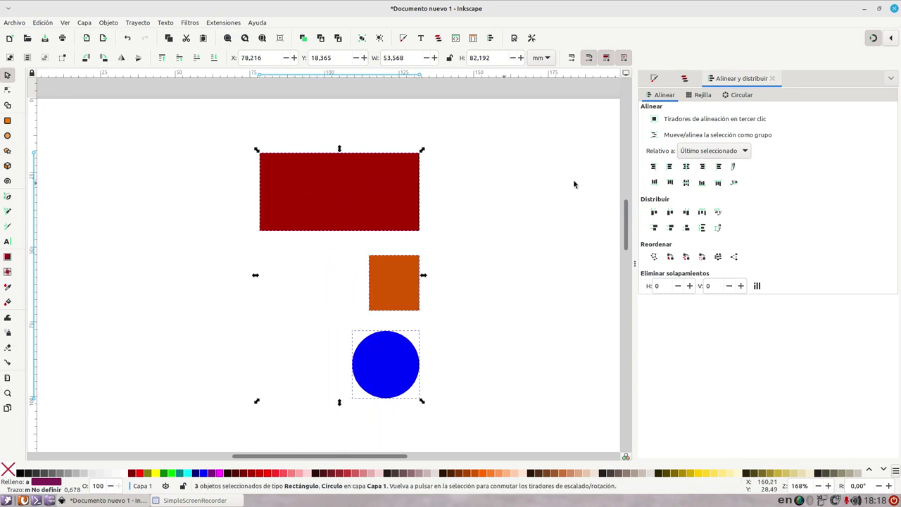
pyautogui.click(686, 166)
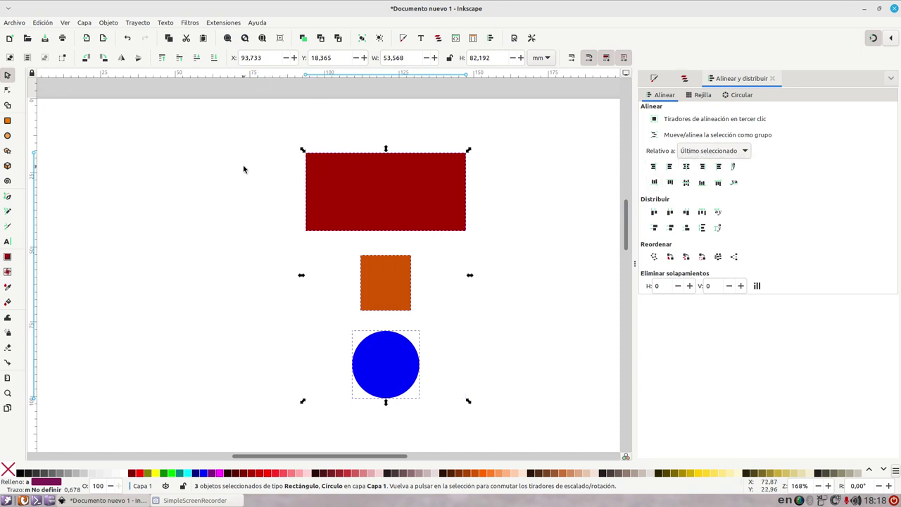
# Step: Move the three selected shapes back left and slightly down
pyautogui.moveTo(350, 182); pyautogui.dragTo(312, 195)
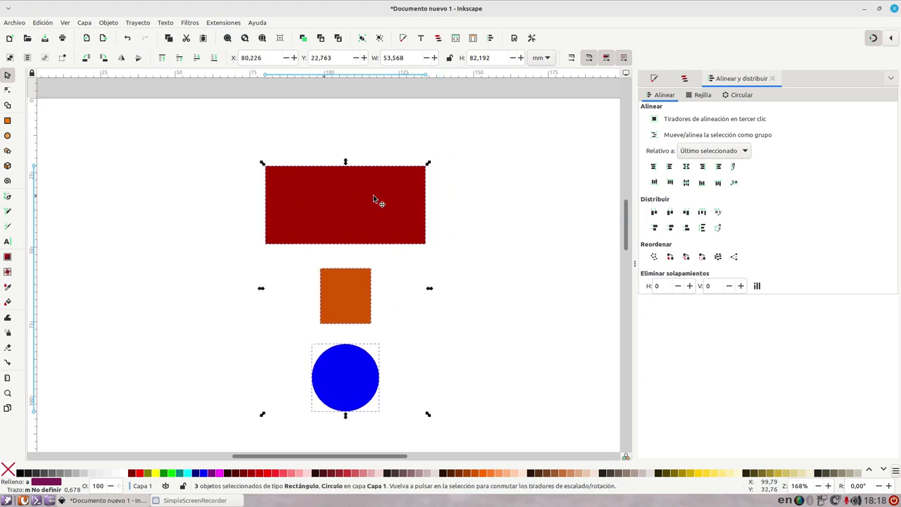
pyautogui.moveTo(385, 185); pyautogui.dragTo(376, 207)
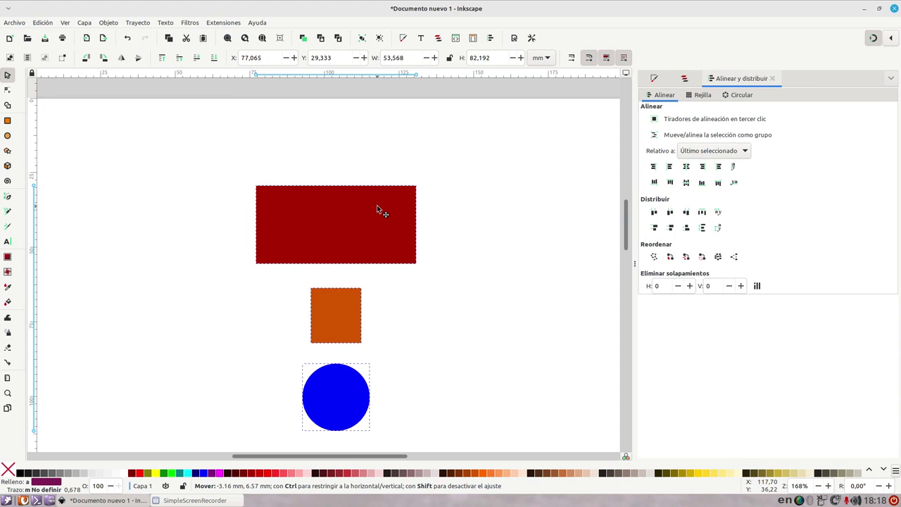
pyautogui.moveTo(376, 206); pyautogui.dragTo(380, 208)
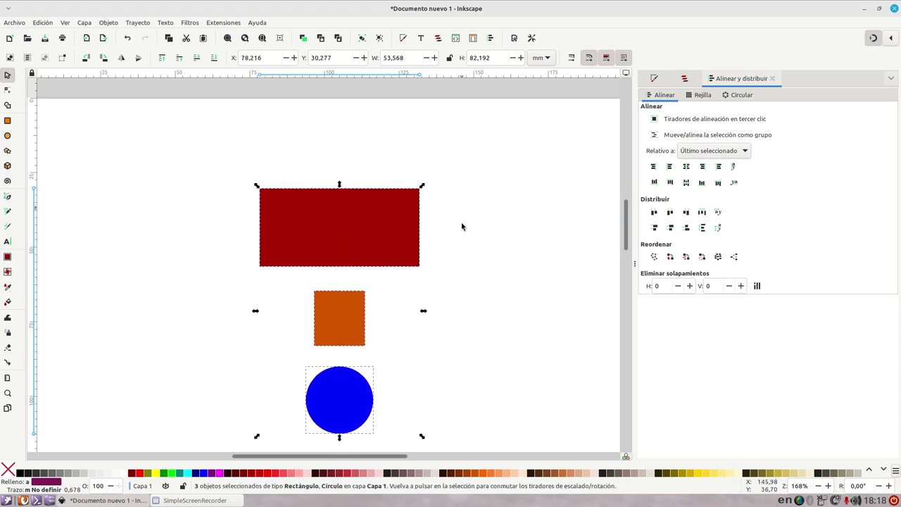
pyautogui.scroll(-2, 461, 168)
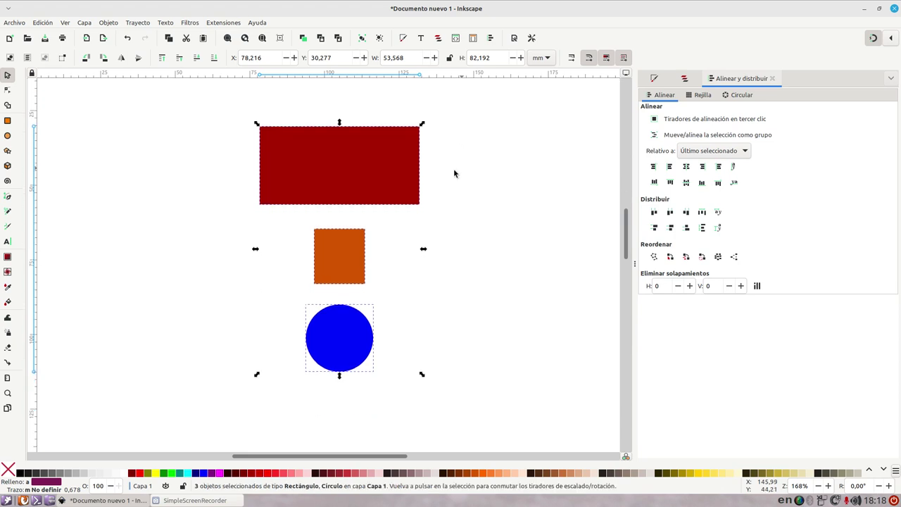
# Step: Deselect everything, then select and delete the orange square
pyautogui.click(459, 174)
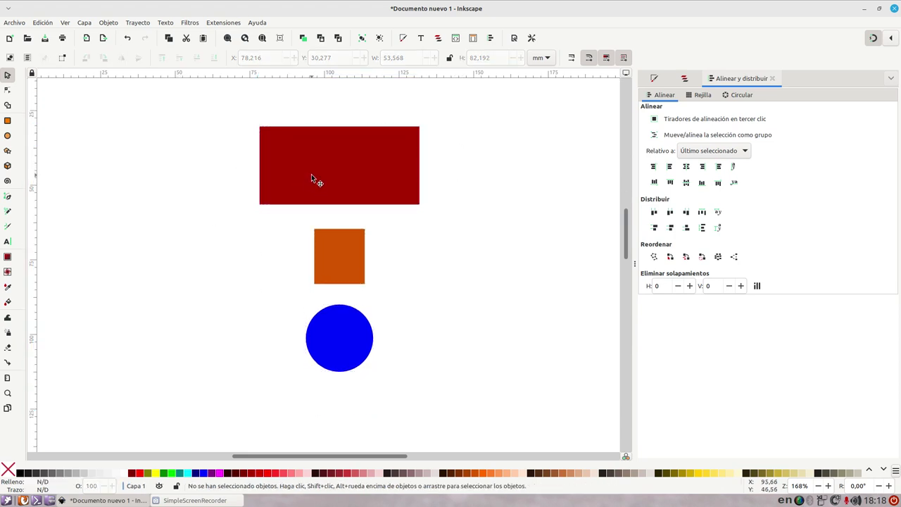
pyautogui.click(341, 259)
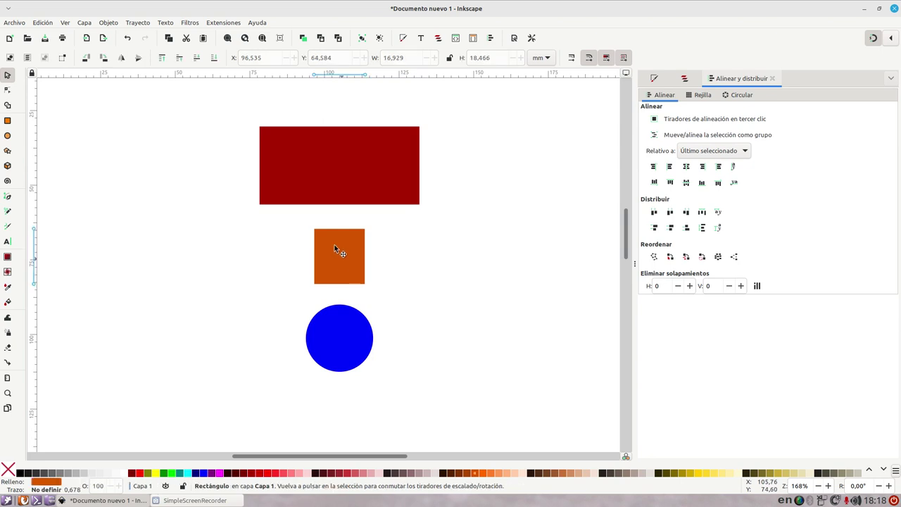
pyautogui.click(318, 185)
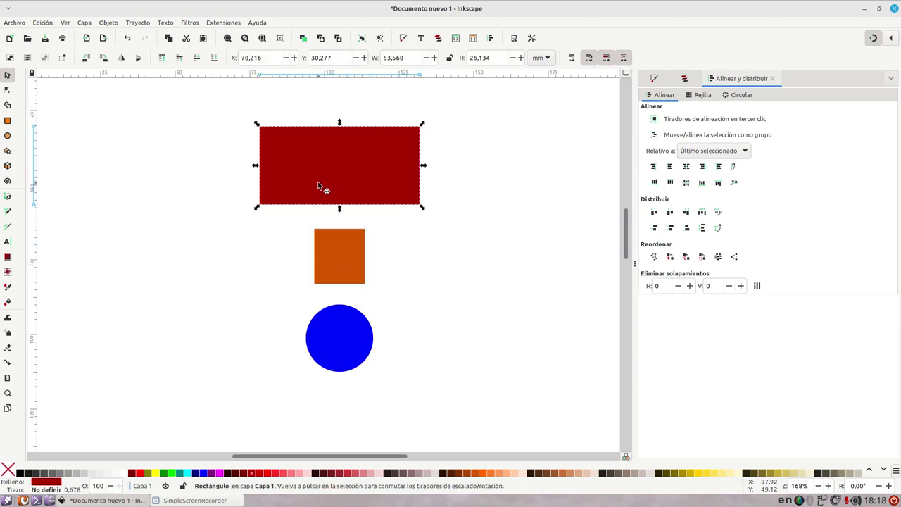
pyautogui.click(327, 259)
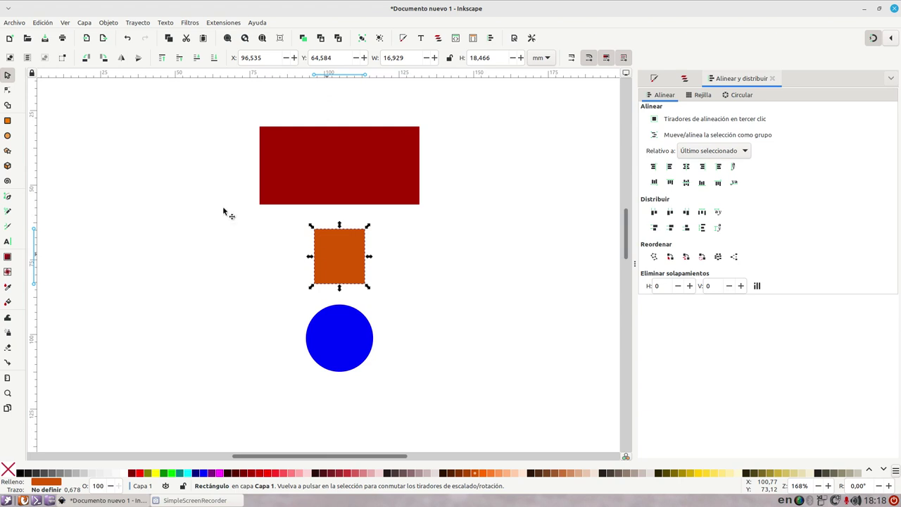
pyautogui.press('Delete')
# Step: Draw a roughly 20.3 × 19.8 mm blue square between the red rectangle and circle, nudging it into place
pyautogui.click(7, 122)
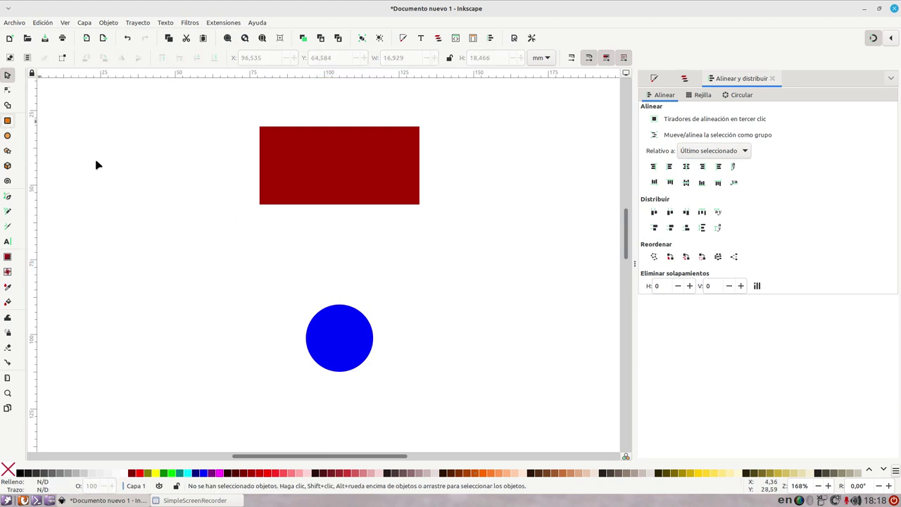
pyautogui.moveTo(313, 223); pyautogui.dragTo(357, 278)
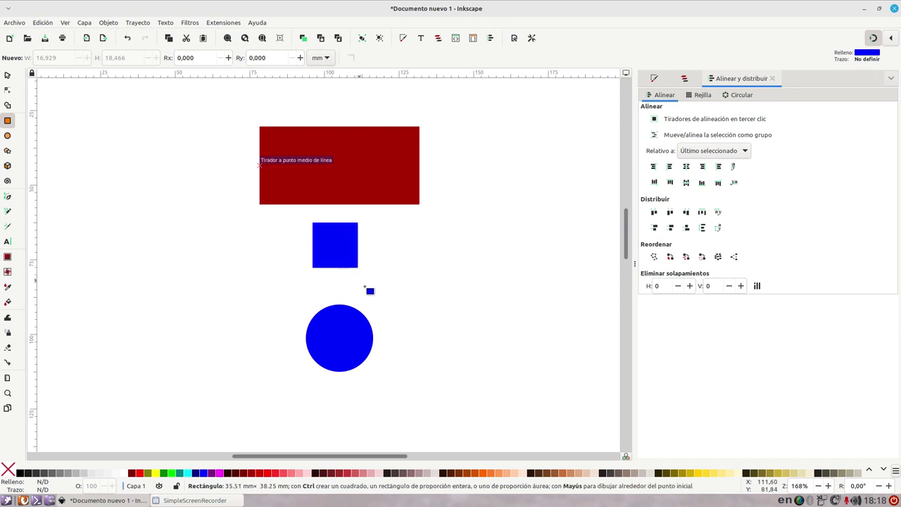
pyautogui.moveTo(357, 278)
pyautogui.mouseDown()
pyautogui.moveTo(382, 291)
pyautogui.moveTo(373, 281)
pyautogui.mouseUp()
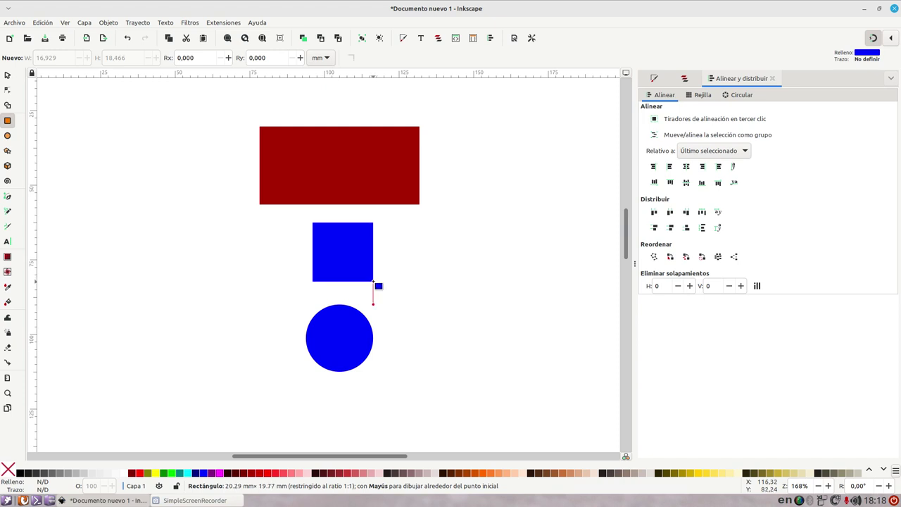
pyautogui.moveTo(373, 281); pyautogui.dragTo(373, 280)
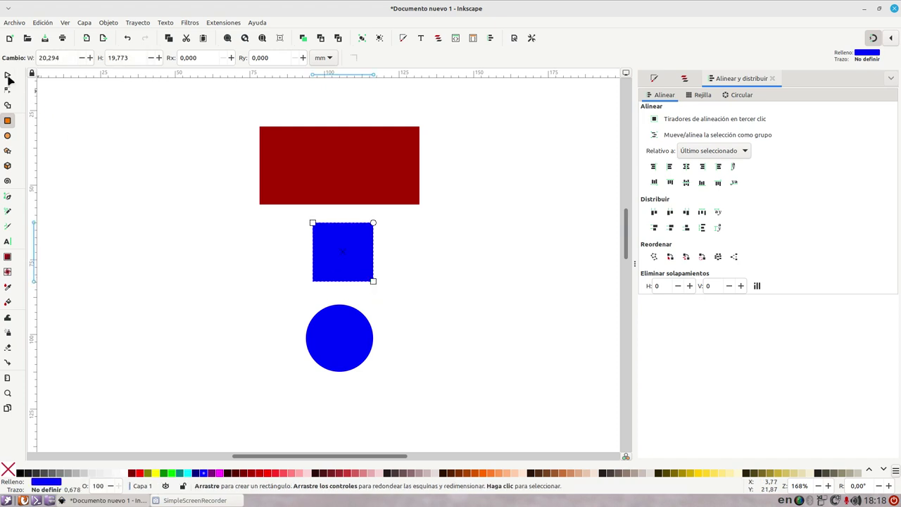
pyautogui.press('s')
pyautogui.moveTo(347, 252); pyautogui.dragTo(343, 253)
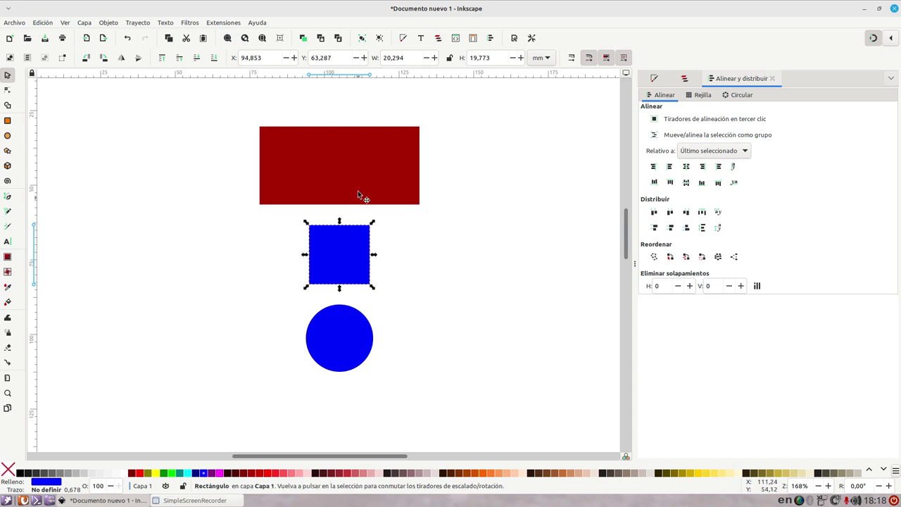
pyautogui.keyDown('shift'); pyautogui.click(361, 195); pyautogui.keyUp('shift')
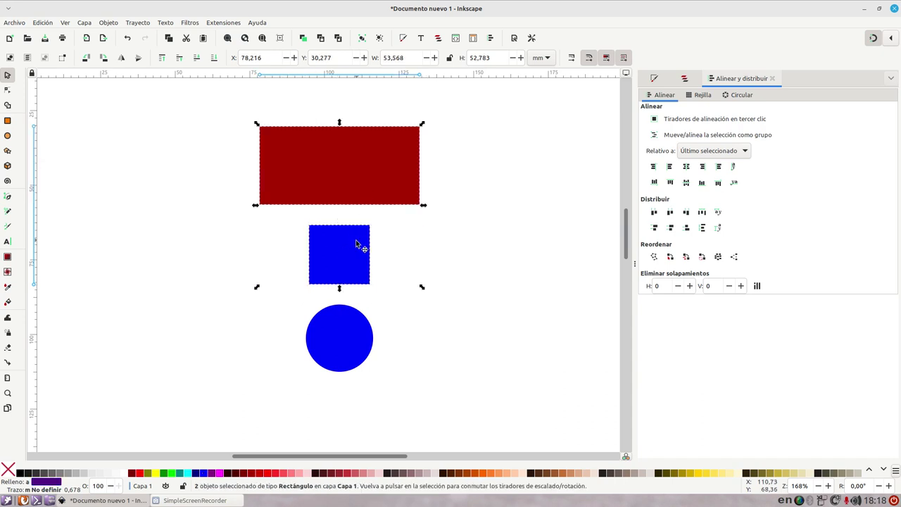
pyautogui.keyDown('shift'); pyautogui.click(350, 326); pyautogui.keyUp('shift')
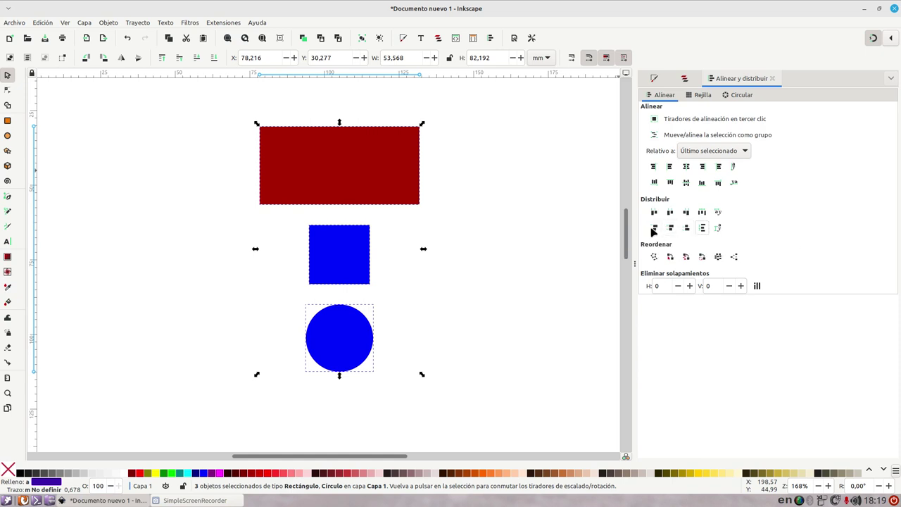
pyautogui.click(655, 227)
pyautogui.press('Escape')
pyautogui.hotkey('ctrl', 'z')
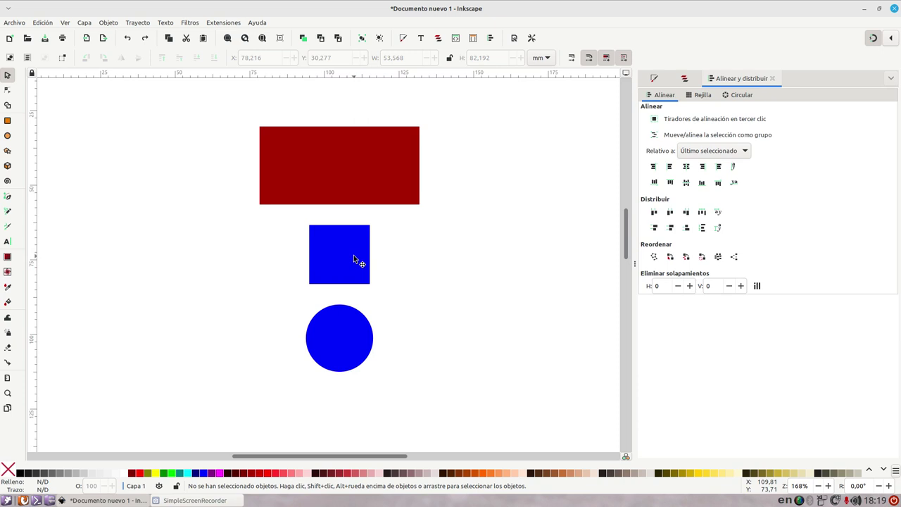
pyautogui.click(316, 186)
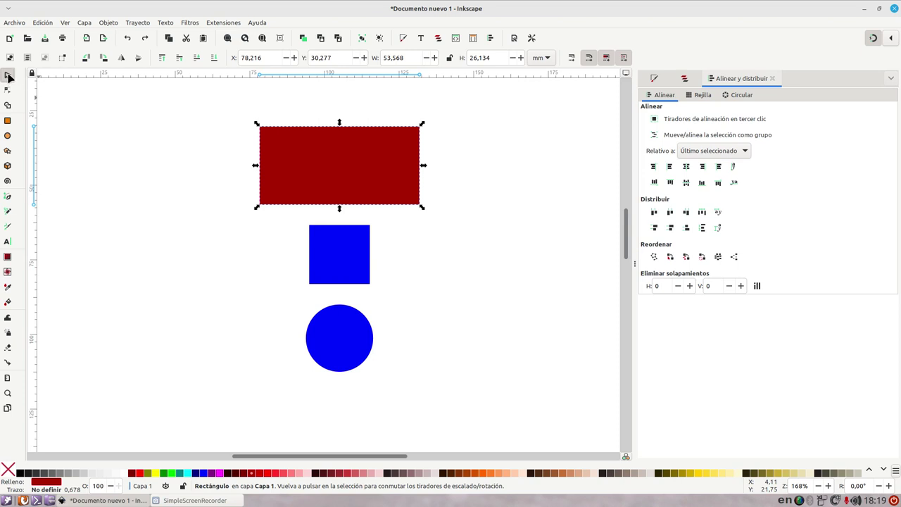
pyautogui.click(350, 163)
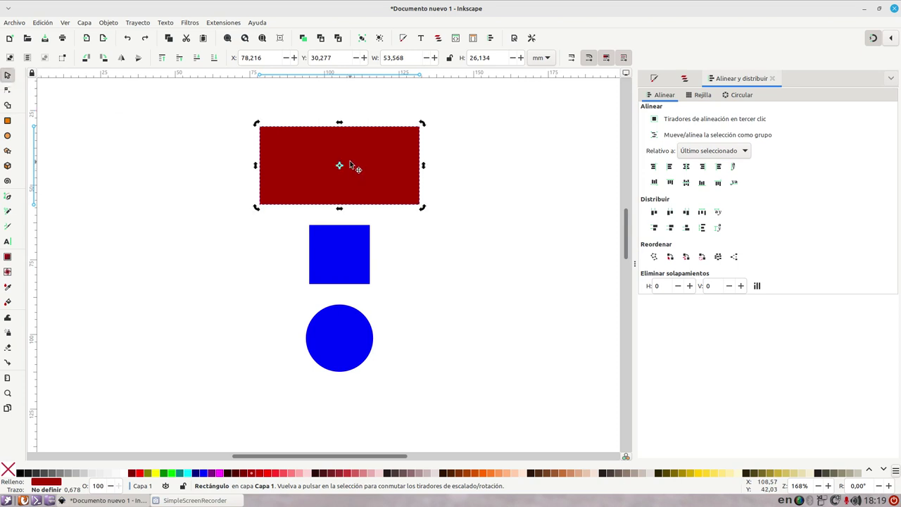
pyautogui.click(350, 163)
pyautogui.click(386, 167)
pyautogui.moveTo(411, 111)
pyautogui.mouseDown()
pyautogui.moveTo(423, 109)
pyautogui.moveTo(426, 195)
pyautogui.moveTo(398, 244)
pyautogui.moveTo(366, 251)
pyautogui.moveTo(286, 215)
pyautogui.moveTo(278, 187)
pyautogui.mouseUp()
pyautogui.moveTo(279, 202); pyautogui.dragTo(280, 202)
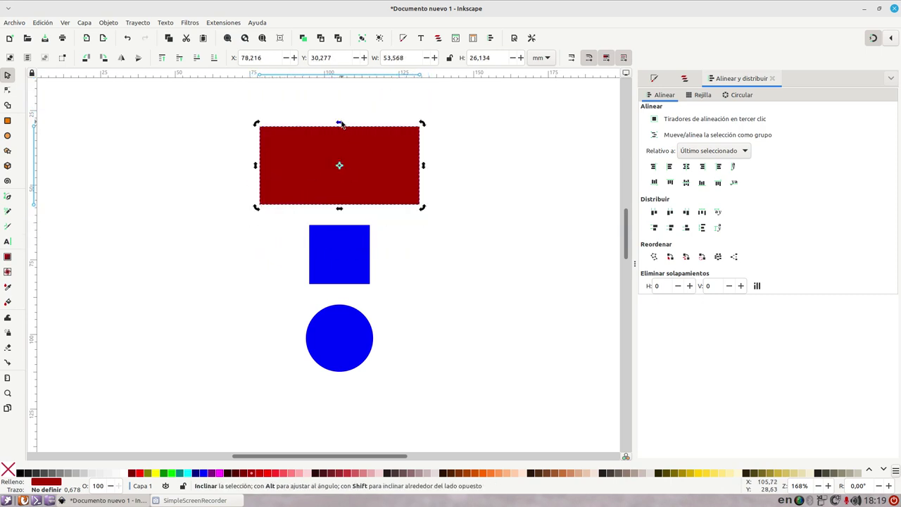
pyautogui.moveTo(341, 124); pyautogui.dragTo(327, 126)
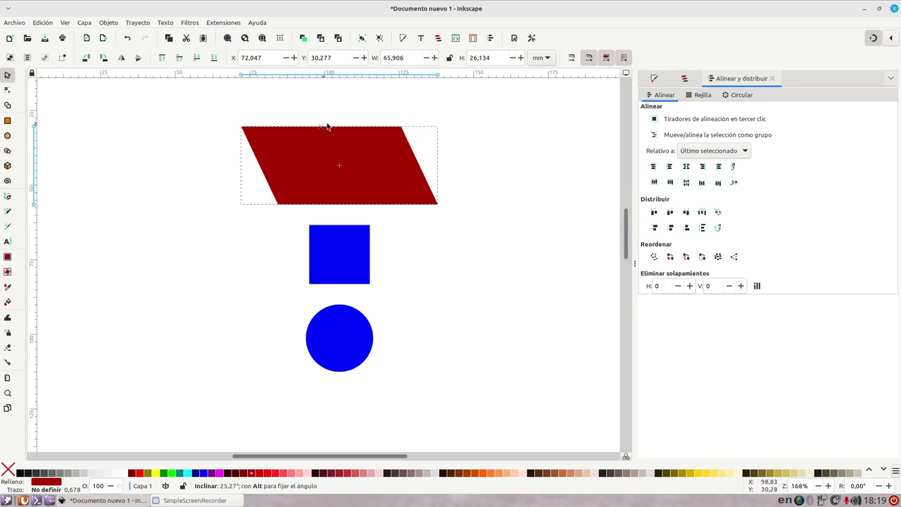
pyautogui.moveTo(328, 126)
pyautogui.mouseDown()
pyautogui.moveTo(368, 132)
pyautogui.moveTo(328, 136)
pyautogui.moveTo(378, 157)
pyautogui.moveTo(342, 159)
pyautogui.moveTo(306, 147)
pyautogui.moveTo(345, 156)
pyautogui.moveTo(335, 155)
pyautogui.mouseUp()
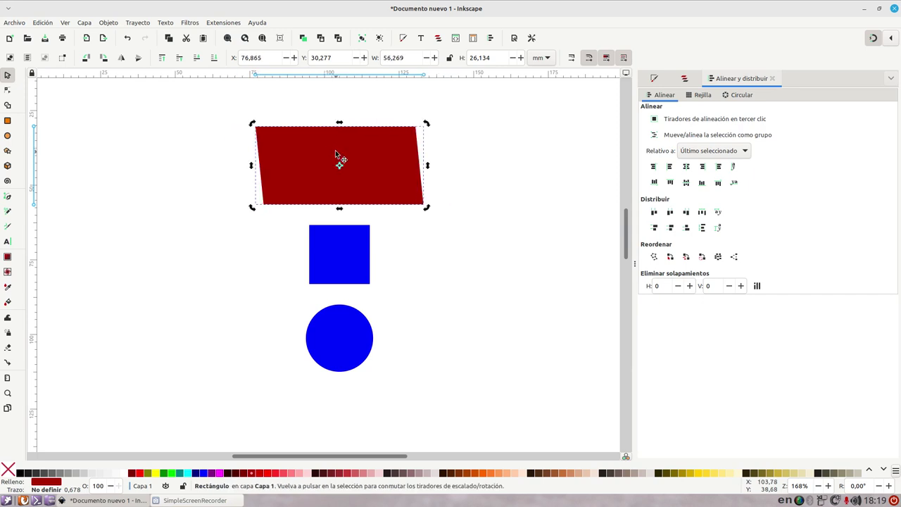
pyautogui.hotkey('ctrl', 'z')
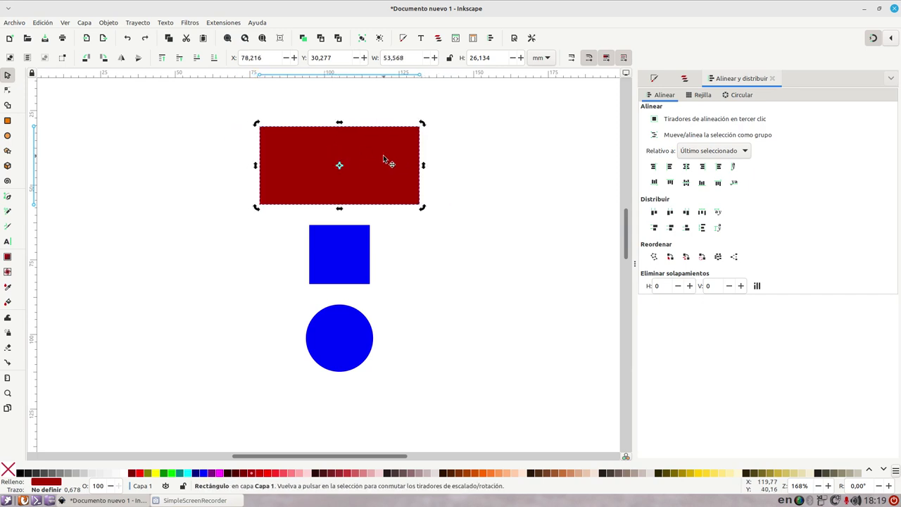
pyautogui.click(356, 213)
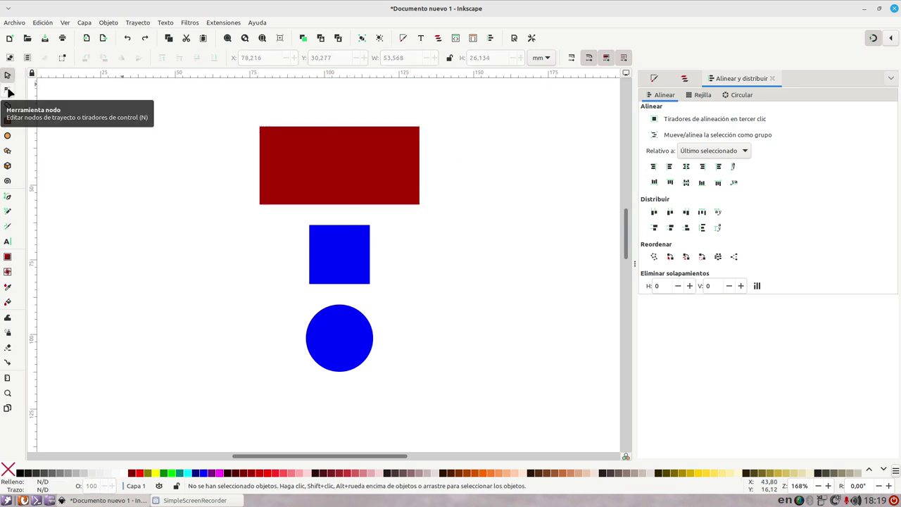
# Step: Round the blue square's corners with the Node tool and briefly try the circle's arc handle
pyautogui.click(8, 90)
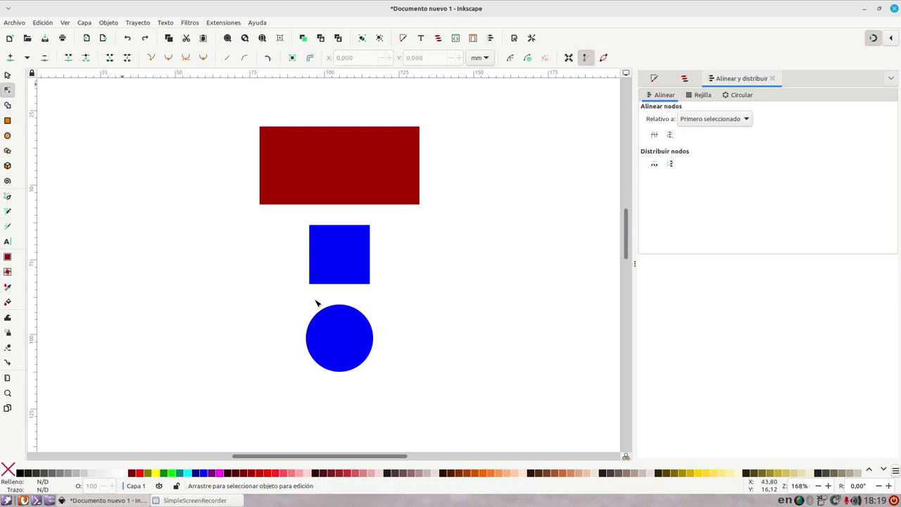
pyautogui.click(343, 263)
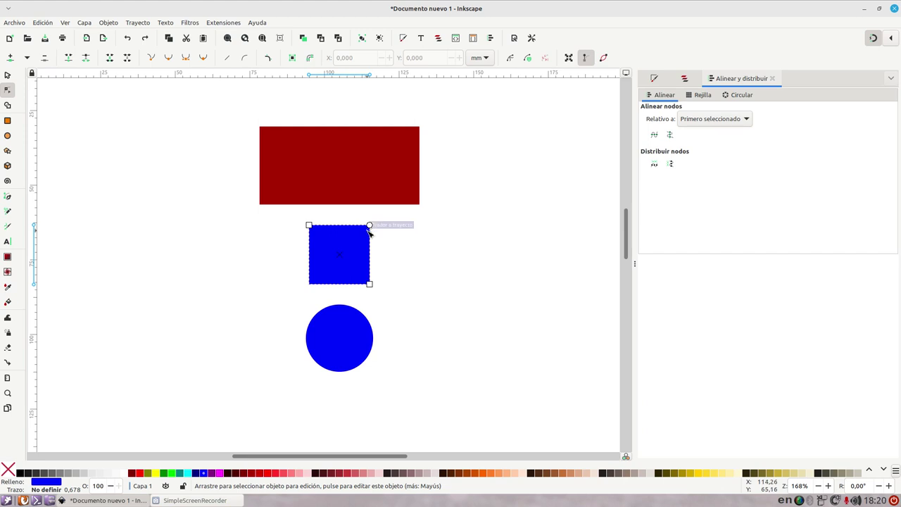
pyautogui.moveTo(369, 226); pyautogui.dragTo(372, 234)
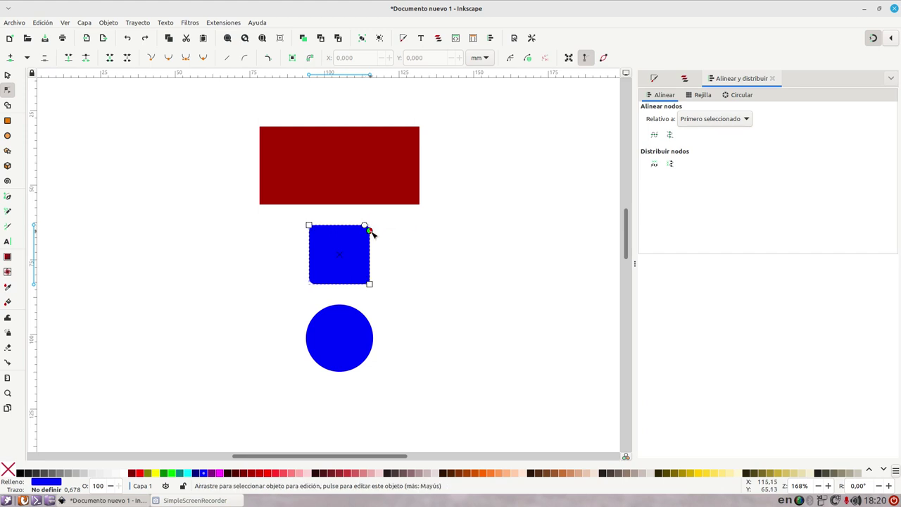
pyautogui.click(350, 317)
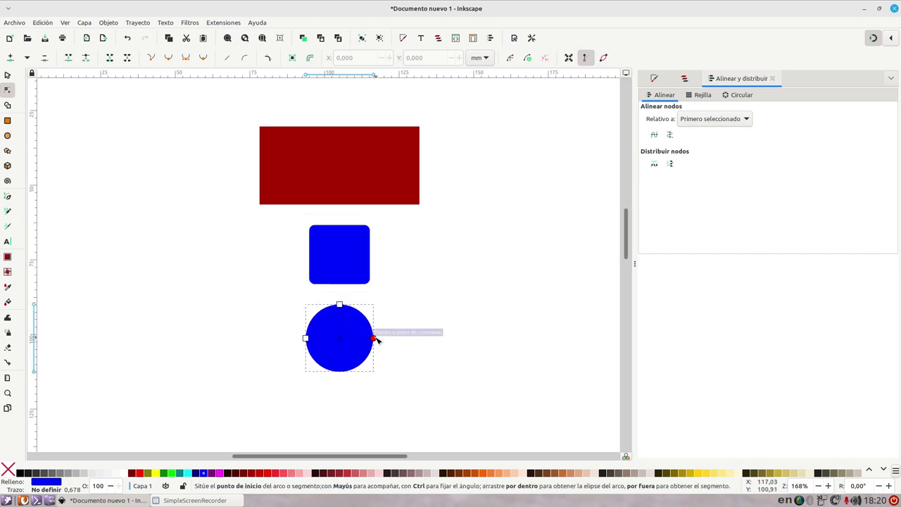
pyautogui.moveTo(375, 337)
pyautogui.mouseDown()
pyautogui.moveTo(337, 384)
pyautogui.moveTo(364, 315)
pyautogui.moveTo(375, 337)
pyautogui.moveTo(388, 316)
pyautogui.moveTo(322, 299)
pyautogui.moveTo(305, 338)
pyautogui.moveTo(384, 365)
pyautogui.moveTo(388, 349)
pyautogui.moveTo(342, 368)
pyautogui.moveTo(320, 340)
pyautogui.moveTo(328, 365)
pyautogui.moveTo(308, 321)
pyautogui.moveTo(342, 307)
pyautogui.moveTo(343, 321)
pyautogui.moveTo(314, 325)
pyautogui.moveTo(372, 339)
pyautogui.moveTo(334, 356)
pyautogui.moveTo(324, 328)
pyautogui.moveTo(392, 340)
pyautogui.moveTo(368, 321)
pyautogui.moveTo(374, 339)
pyautogui.mouseUp()
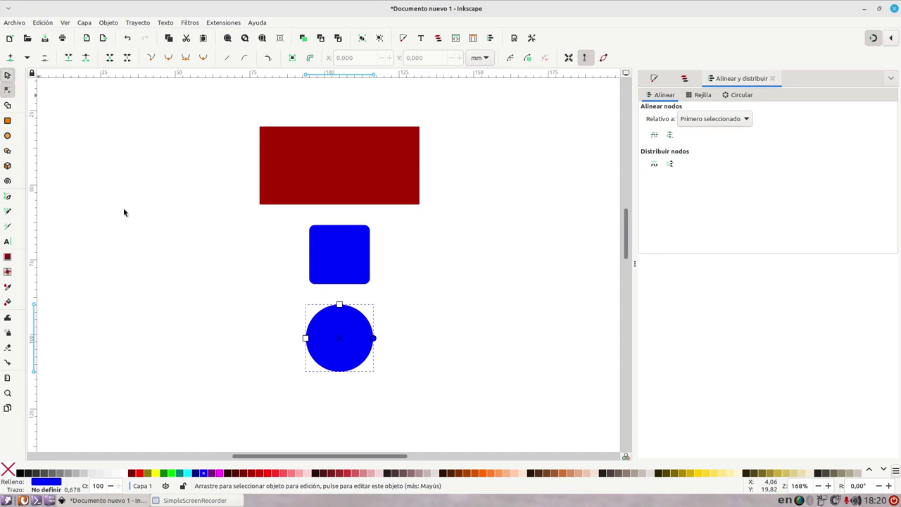
# Step: Select the blue circle, rounded blue square and dark red rectangle together with the Selector
pyautogui.press('s')
pyautogui.click(175, 235)
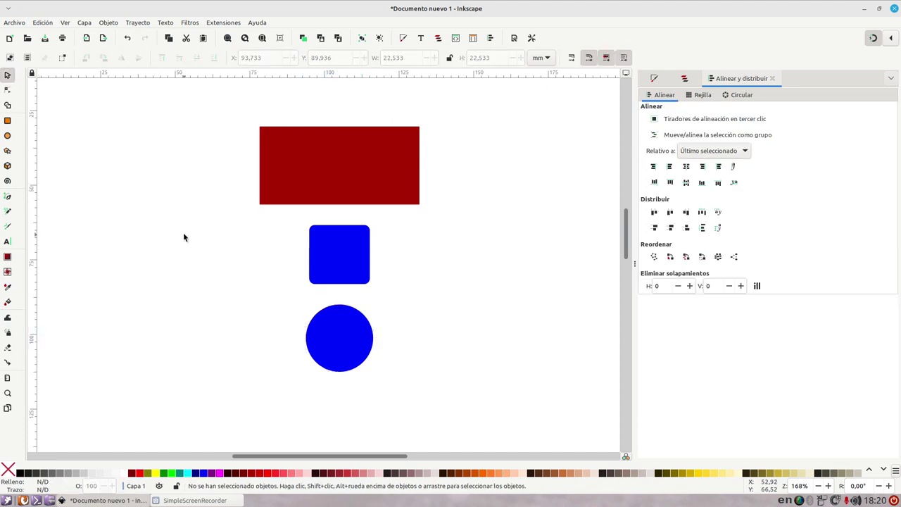
pyautogui.click(335, 244)
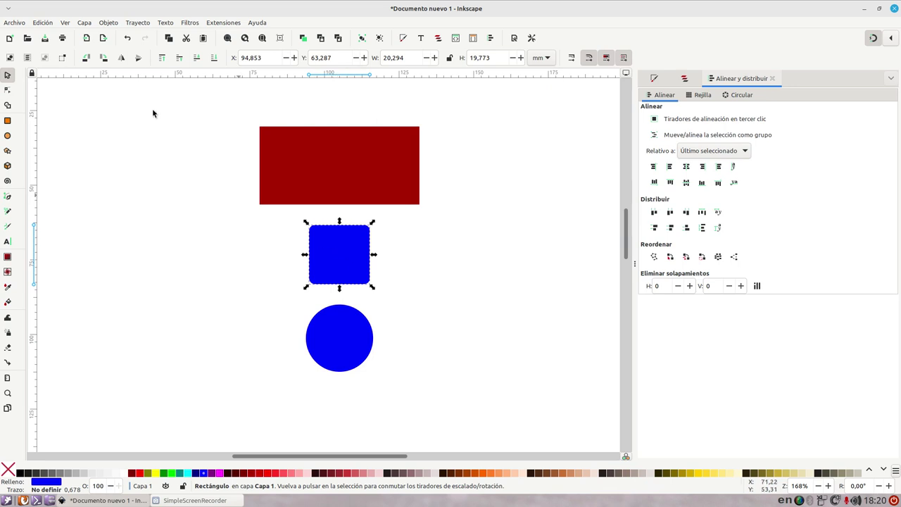
pyautogui.click(296, 176)
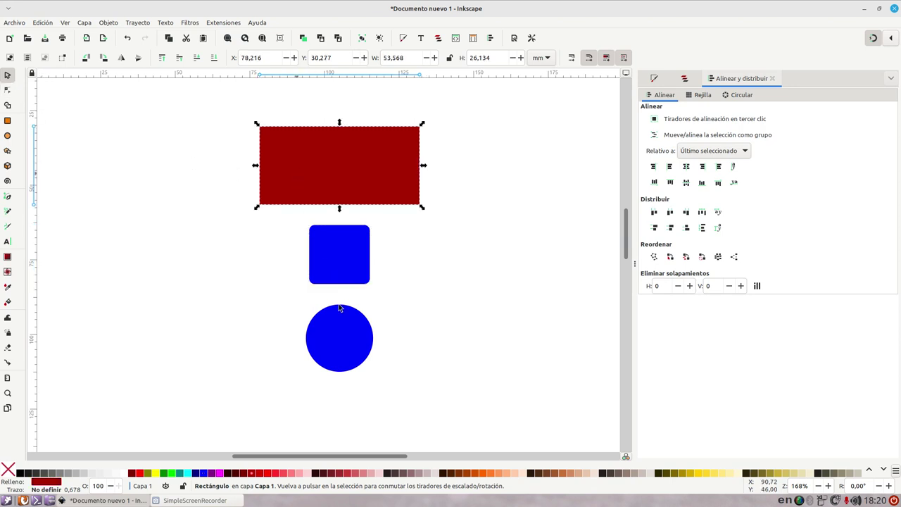
pyautogui.click(342, 317)
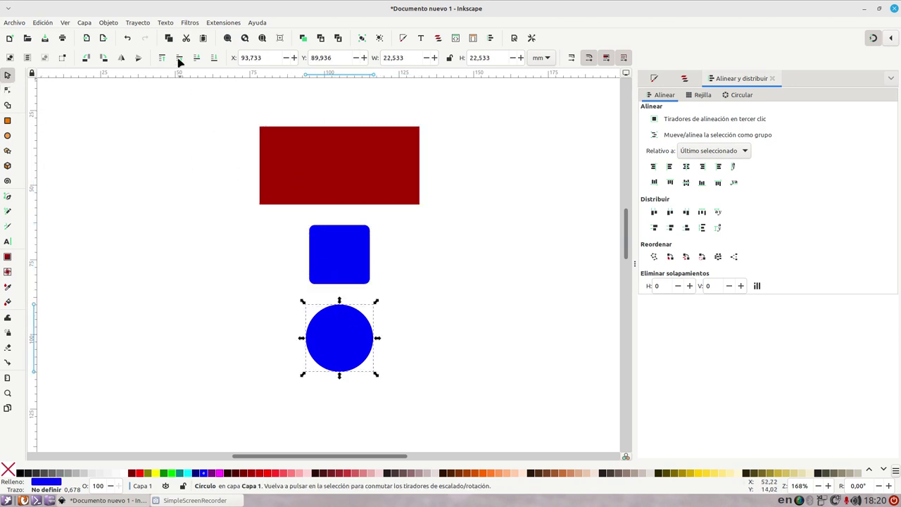
pyautogui.keyDown('shift'); pyautogui.click(344, 247); pyautogui.keyUp('shift')
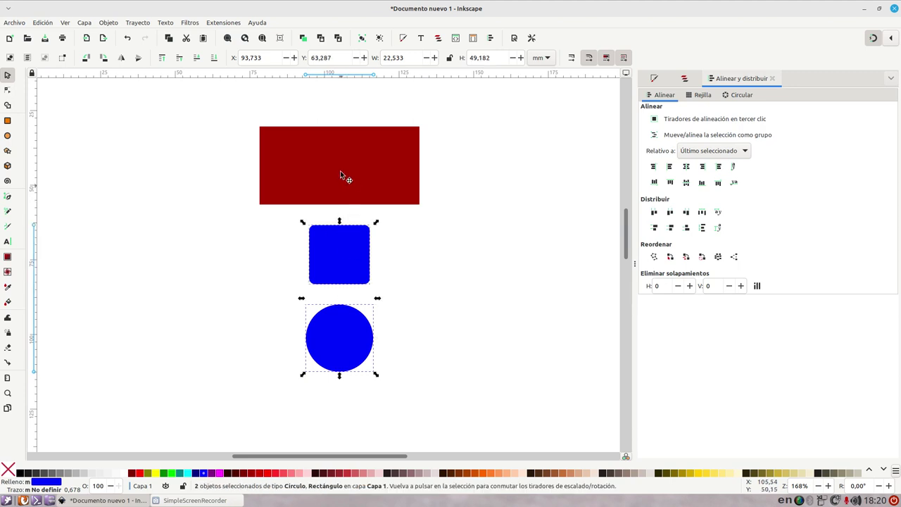
pyautogui.keyDown('shift'); pyautogui.click(340, 174); pyautogui.keyUp('shift')
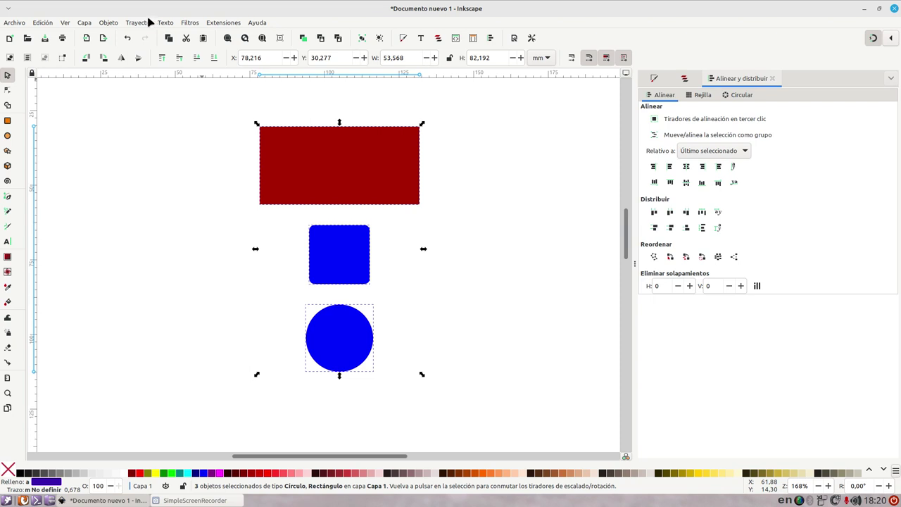
# Step: Convert the red rectangle, rounded square and circle to paths with Path > Object to Path
pyautogui.click(146, 25)
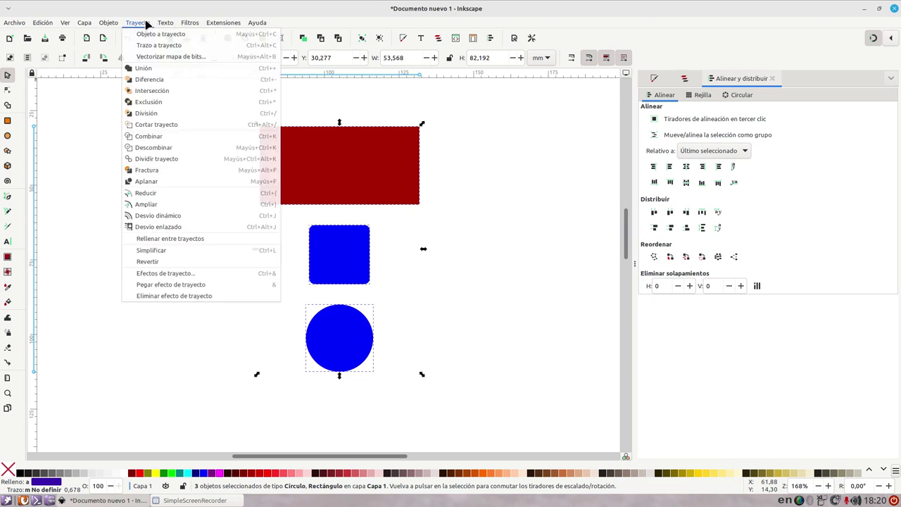
pyautogui.click(114, 22)
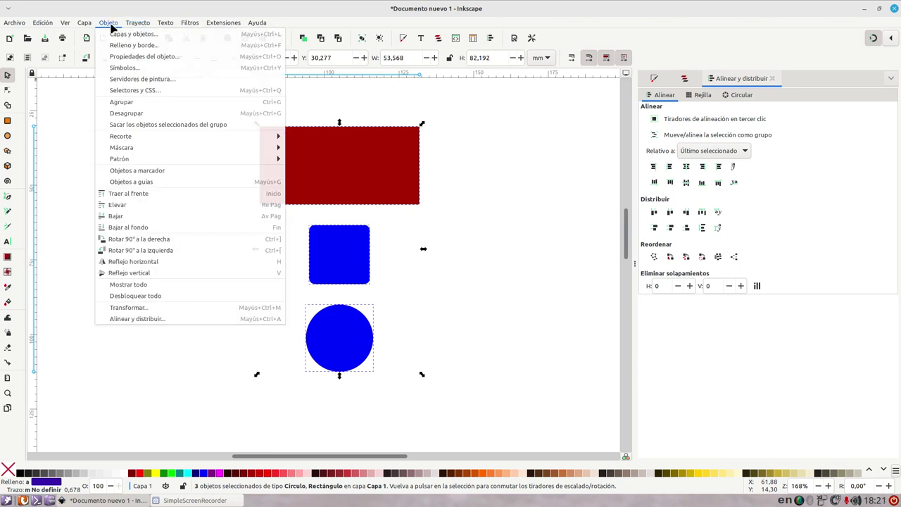
pyautogui.click(111, 25)
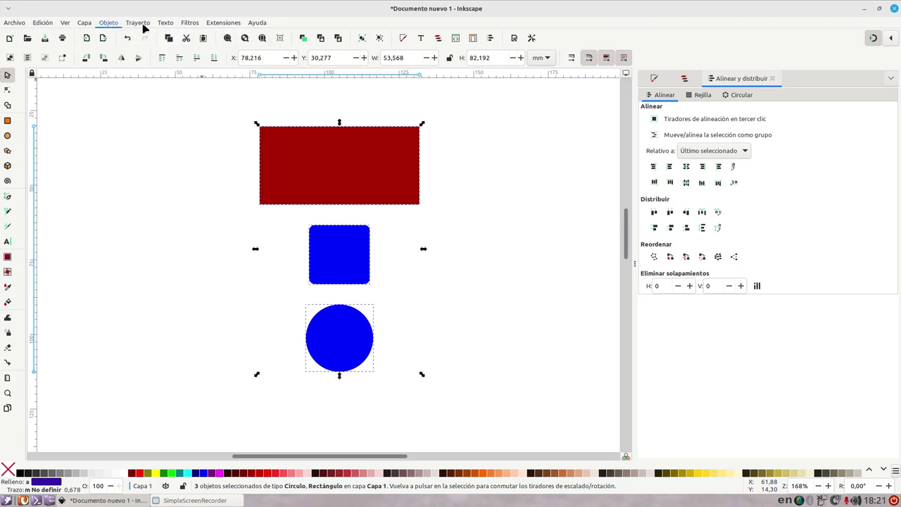
pyautogui.click(141, 25)
pyautogui.click(141, 25)
pyautogui.click(83, 22)
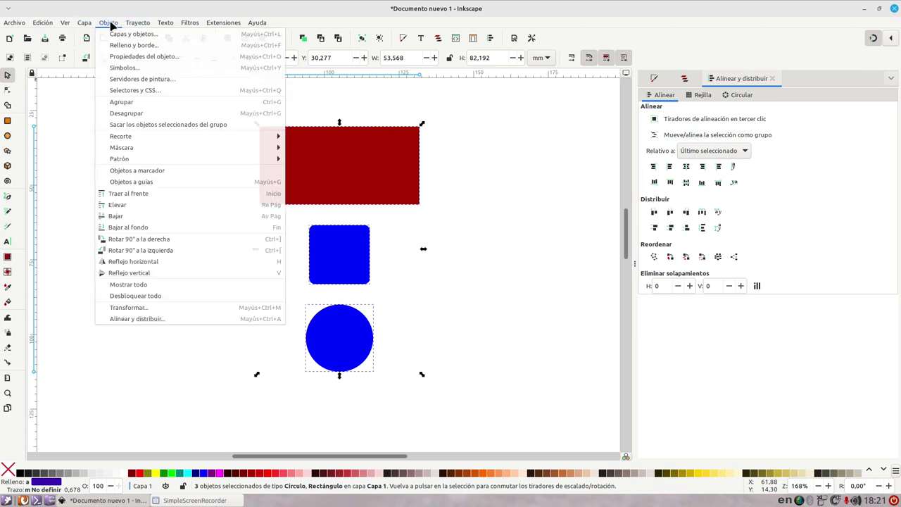
pyautogui.click(111, 25)
pyautogui.click(138, 25)
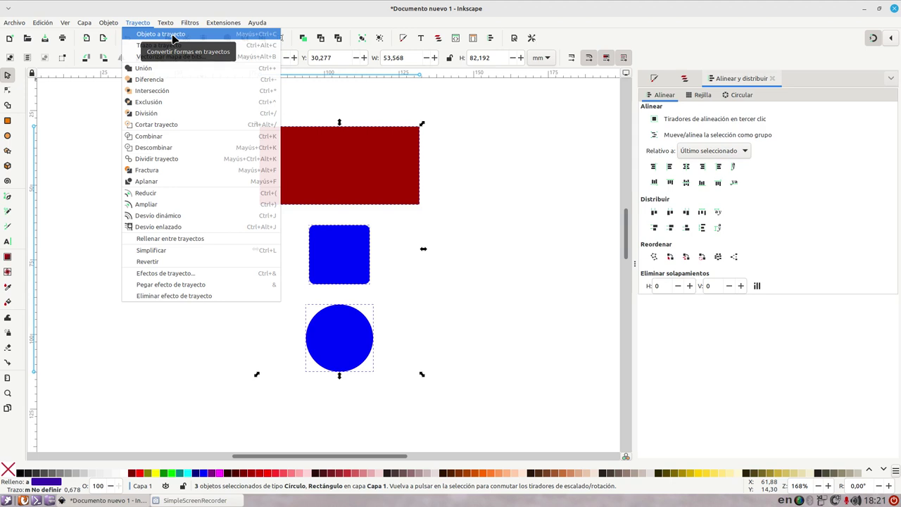
pyautogui.click(173, 36)
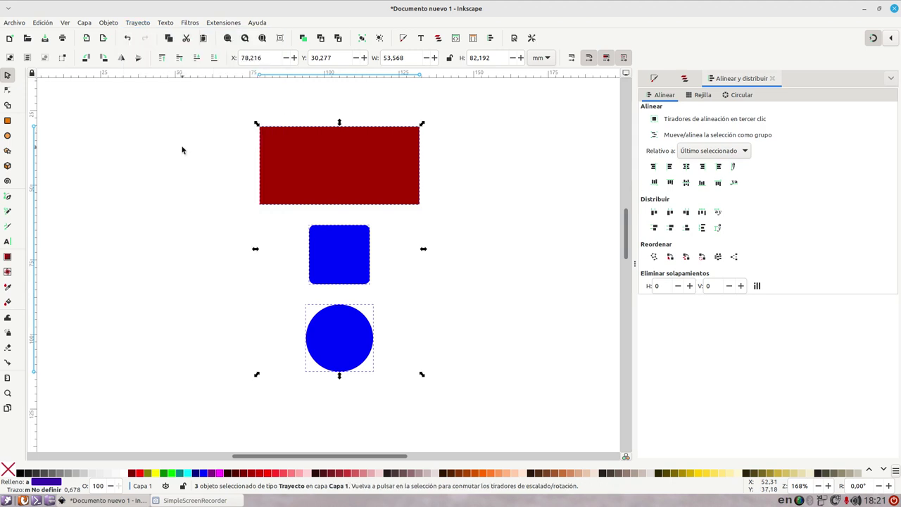
pyautogui.click(37, 94)
pyautogui.click(7, 89)
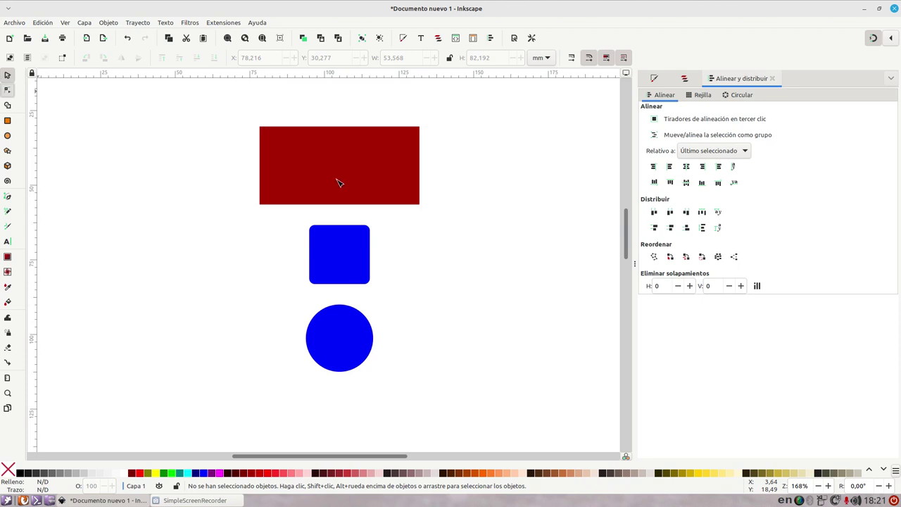
# Step: Drag the red rectangle's top-right and bottom-right nodes inward to slant its right side
pyautogui.click(355, 151)
pyautogui.moveTo(420, 126)
pyautogui.mouseDown()
pyautogui.moveTo(386, 164)
pyautogui.moveTo(421, 128)
pyautogui.moveTo(396, 143)
pyautogui.moveTo(431, 125)
pyautogui.moveTo(416, 124)
pyautogui.moveTo(402, 147)
pyautogui.moveTo(429, 121)
pyautogui.moveTo(377, 150)
pyautogui.moveTo(387, 114)
pyautogui.mouseUp()
pyautogui.moveTo(418, 204); pyautogui.dragTo(389, 172)
pyautogui.click(341, 235)
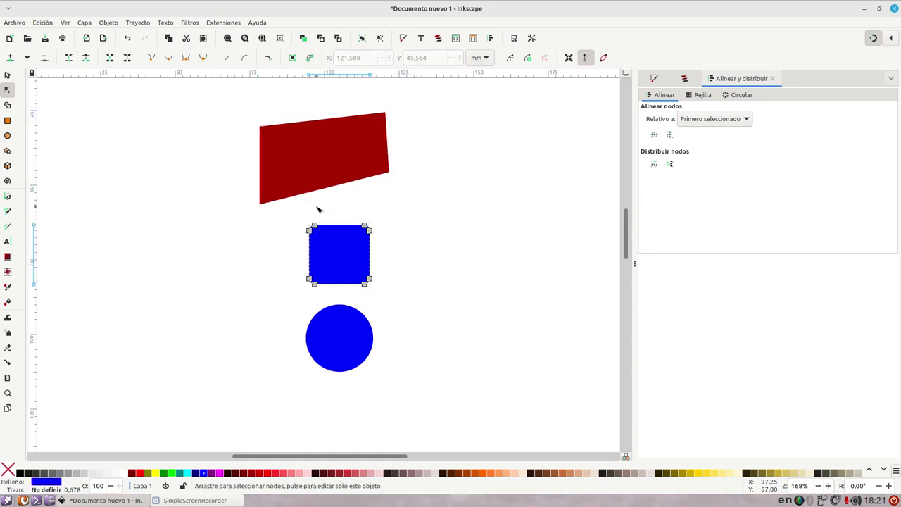
# Step: Zoom in and adjust the curve of the blue square's top-left rounded corner
pyautogui.press('+')
pyautogui.press('+')
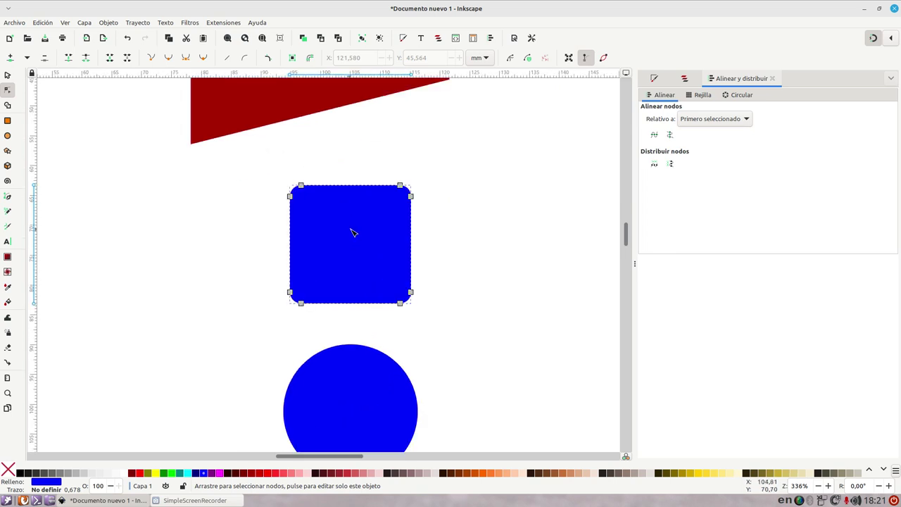
pyautogui.press('+')
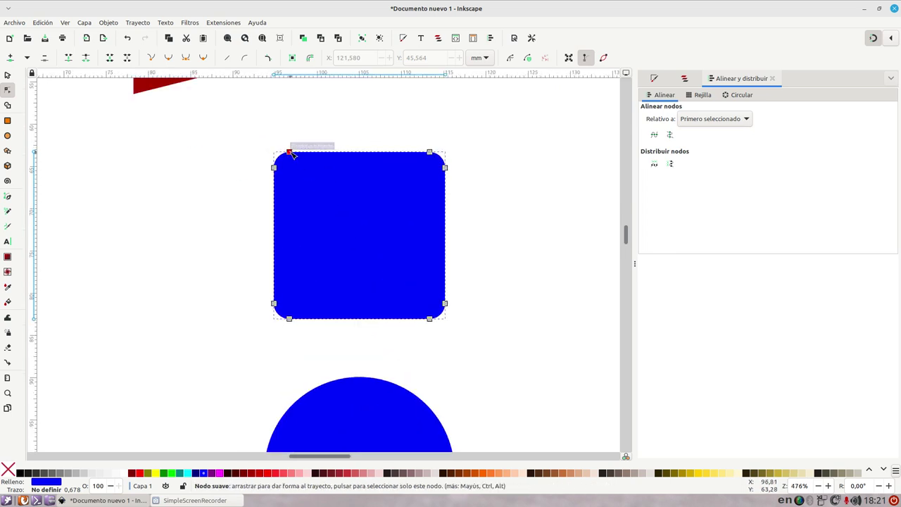
pyautogui.click(289, 152)
pyautogui.press('+')
pyautogui.press('+')
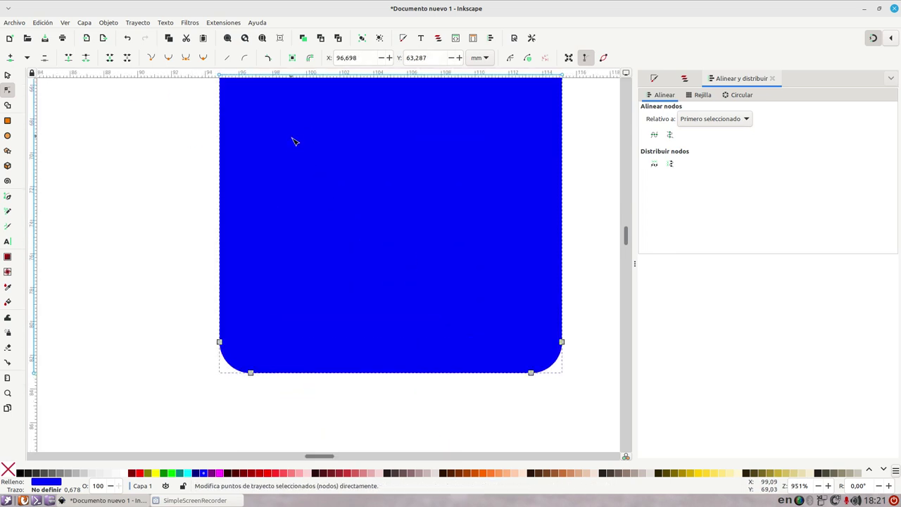
pyautogui.scroll(1, 316, 259)
pyautogui.scroll(3, 316, 284)
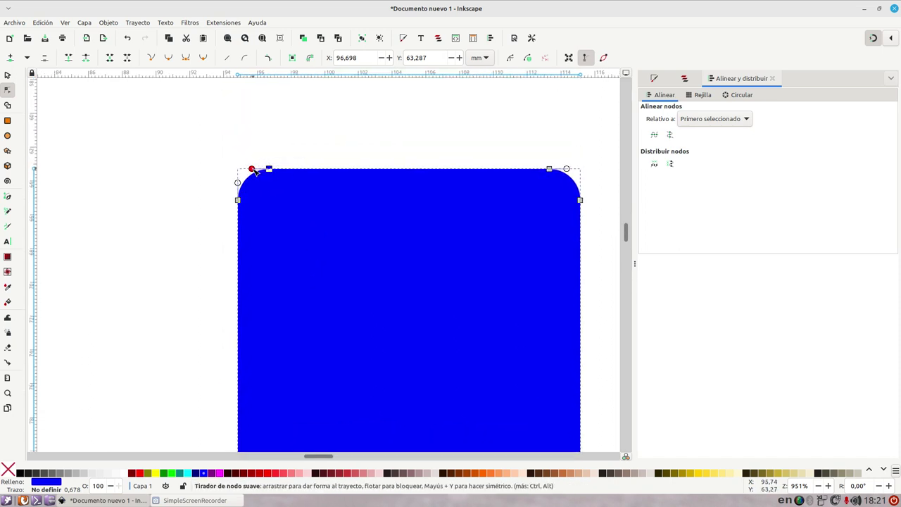
pyautogui.moveTo(254, 172); pyautogui.dragTo(251, 171)
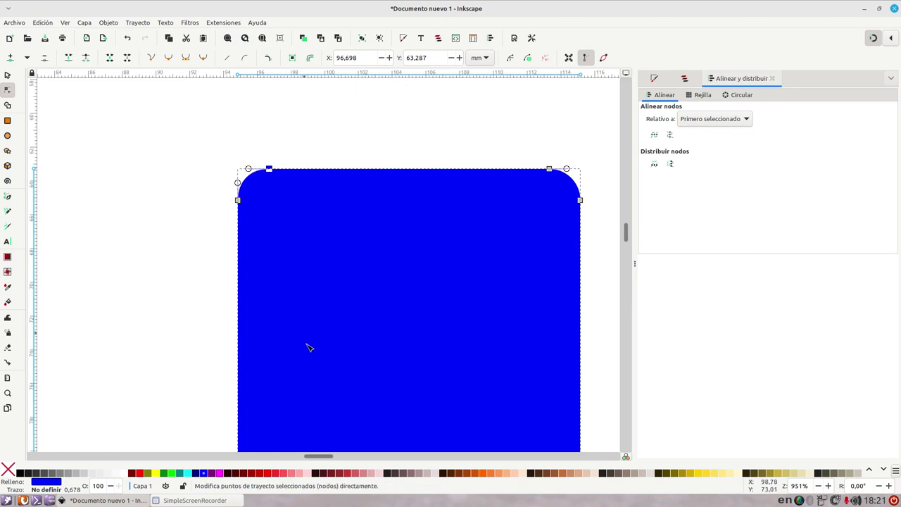
pyautogui.scroll(-3, 280, 100)
pyautogui.scroll(-5, 303, 256)
pyautogui.scroll(-6, 306, 187)
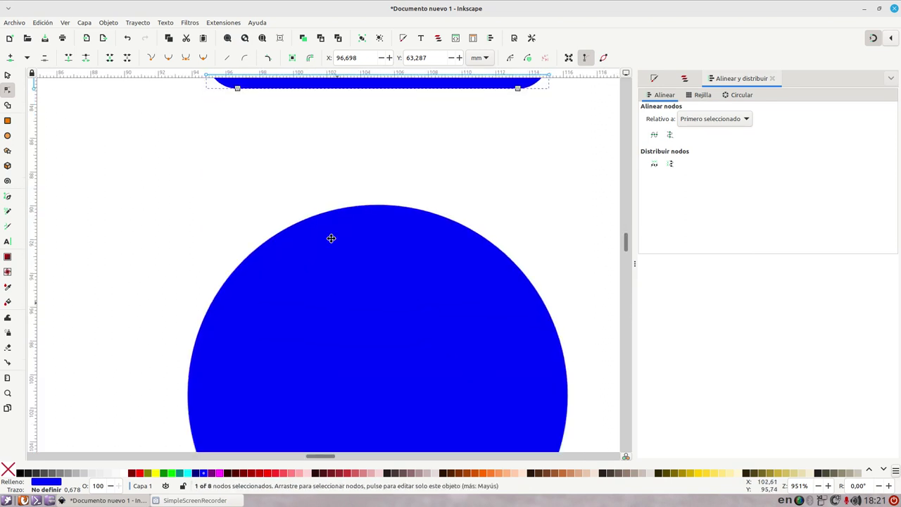
pyautogui.scroll(-3, 329, 226)
# Step: Pull the circle's top and right nodes into a lopsided, peaked blob, then zoom out
pyautogui.click(328, 215)
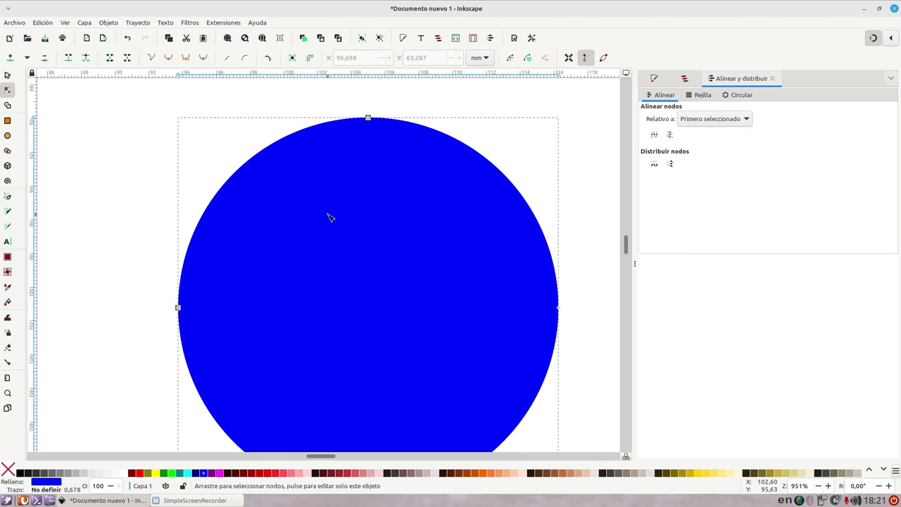
pyautogui.press('-')
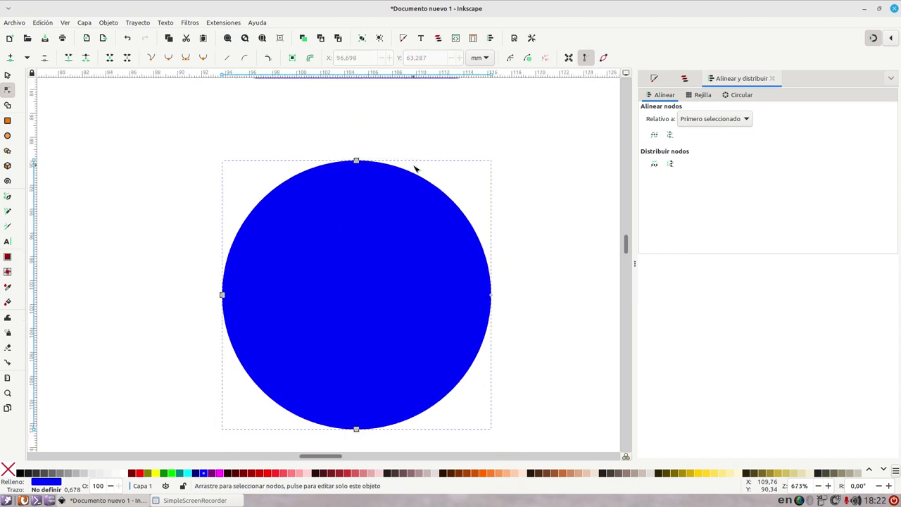
pyautogui.click(356, 162)
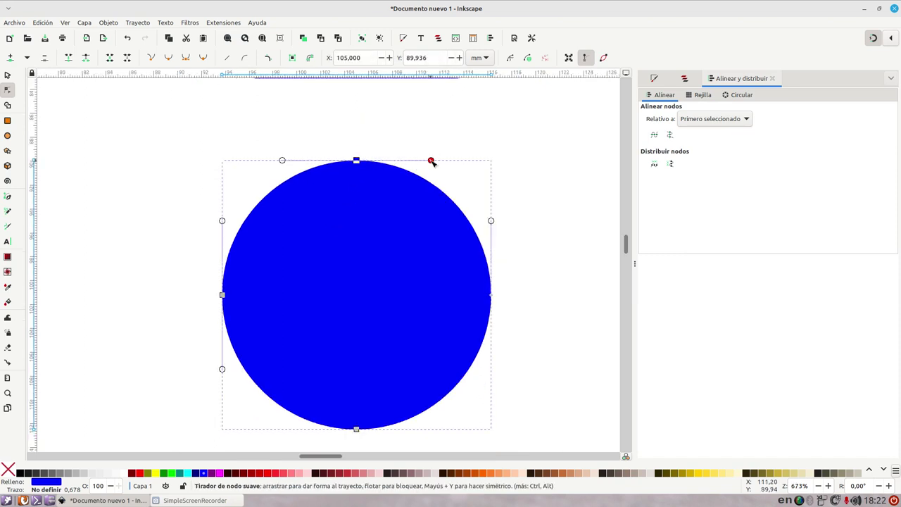
pyautogui.moveTo(429, 160)
pyautogui.mouseDown()
pyautogui.moveTo(424, 225)
pyautogui.moveTo(430, 99)
pyautogui.mouseUp()
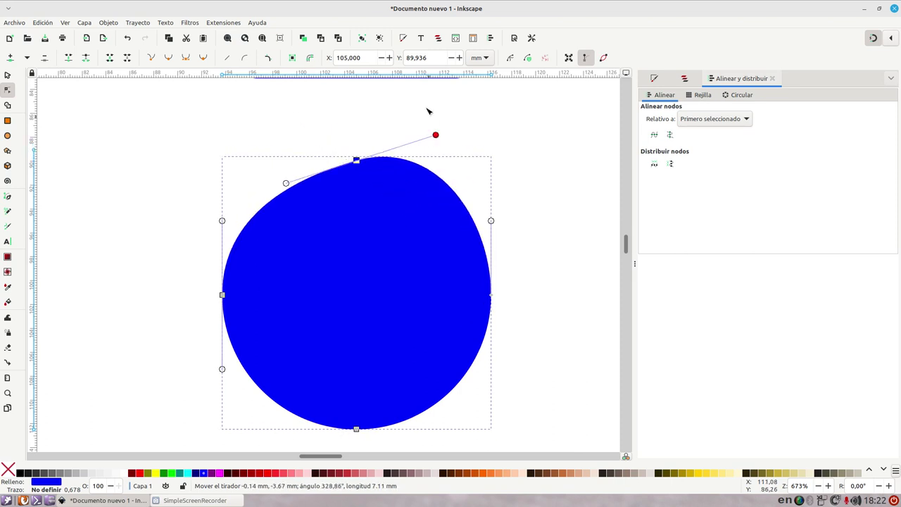
pyautogui.moveTo(490, 223); pyautogui.dragTo(530, 245)
pyautogui.moveTo(529, 243); pyautogui.dragTo(436, 313)
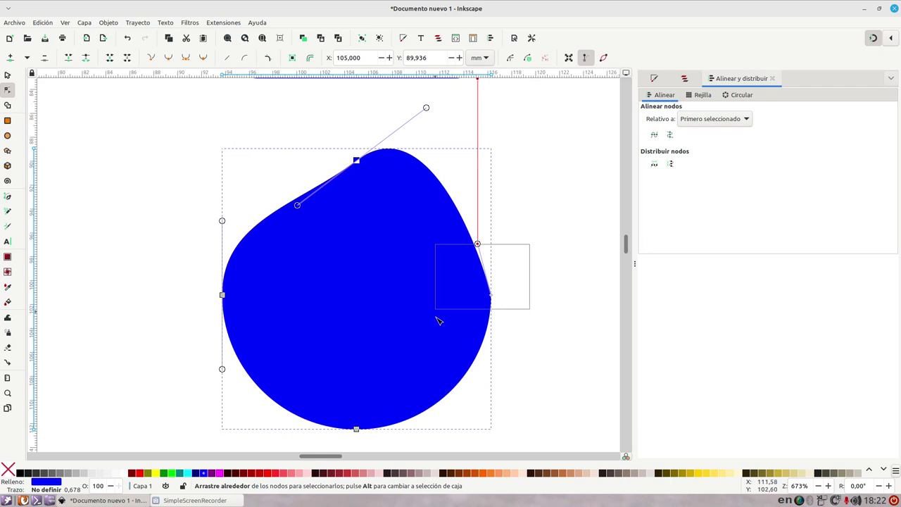
pyautogui.click(436, 268)
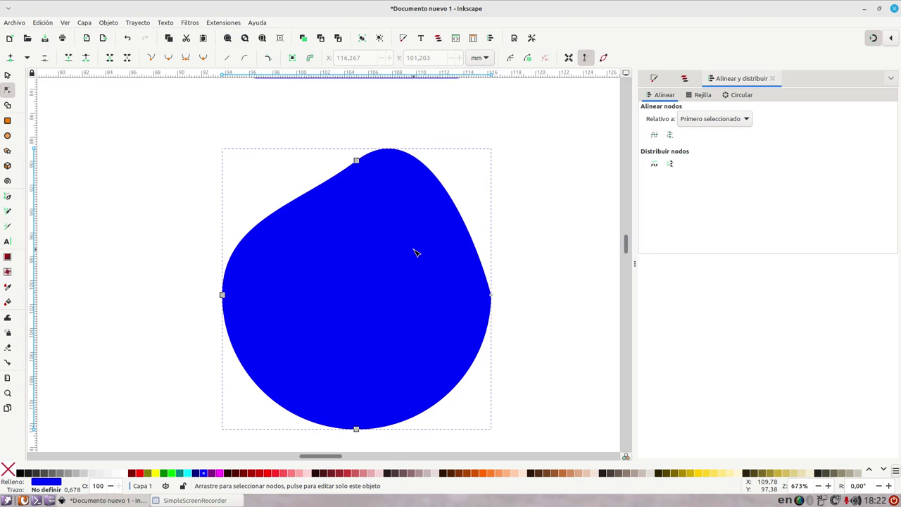
pyautogui.press('-')
pyautogui.press('-')
pyautogui.press('-')
pyautogui.moveTo(396, 233); pyautogui.dragTo(402, 349)
pyautogui.click(7, 75)
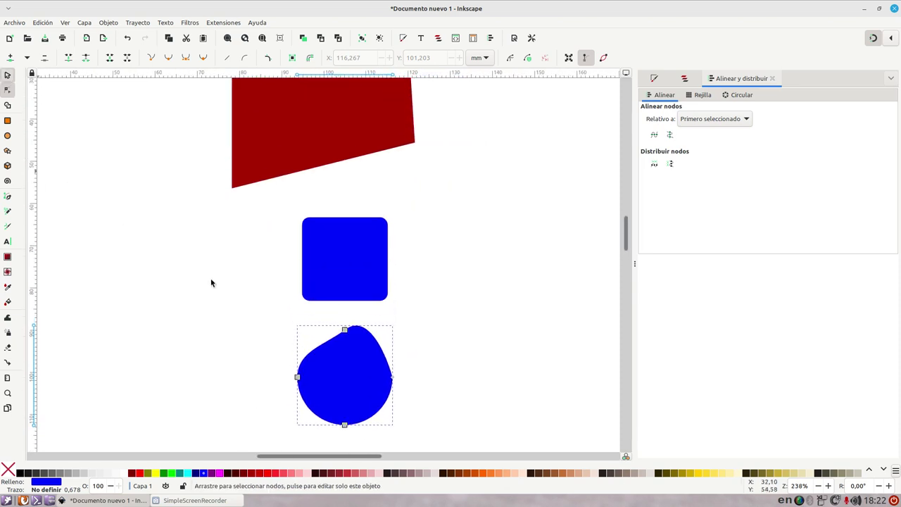
# Step: Fill the blob orange #D45500 and drag it up over the red shape
pyautogui.press('Tab')
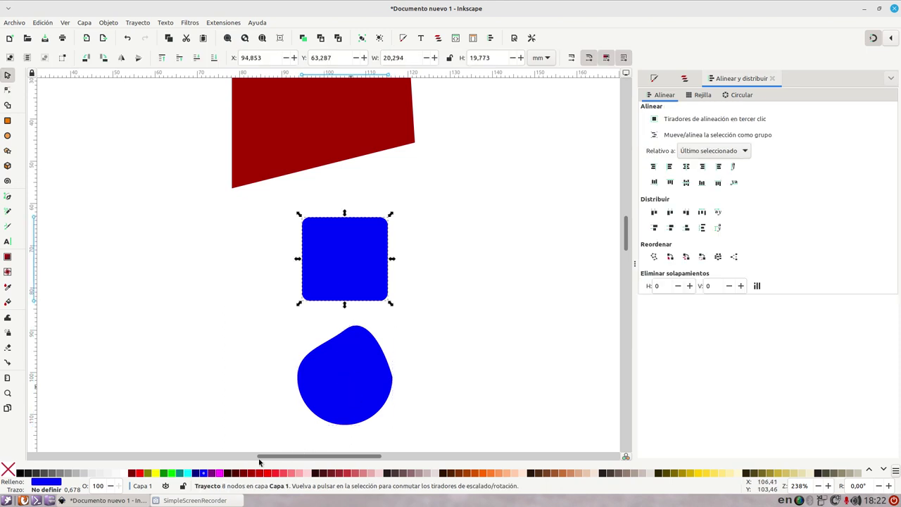
pyautogui.press('Tab')
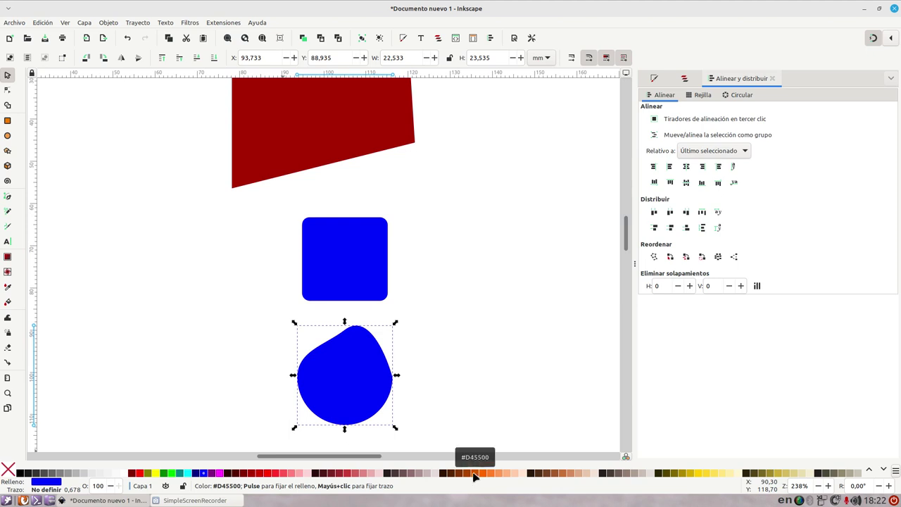
pyautogui.click(473, 475)
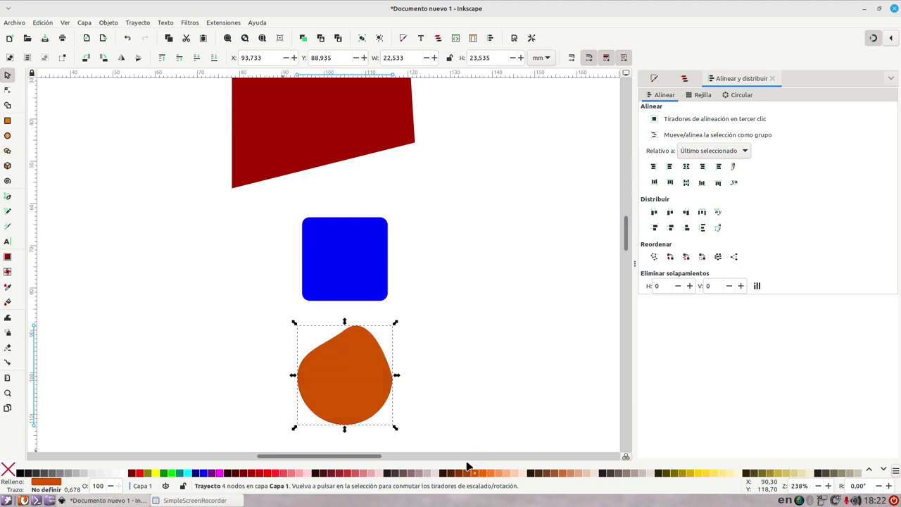
pyautogui.scroll(1, 522, 302)
pyautogui.scroll(2, 450, 352)
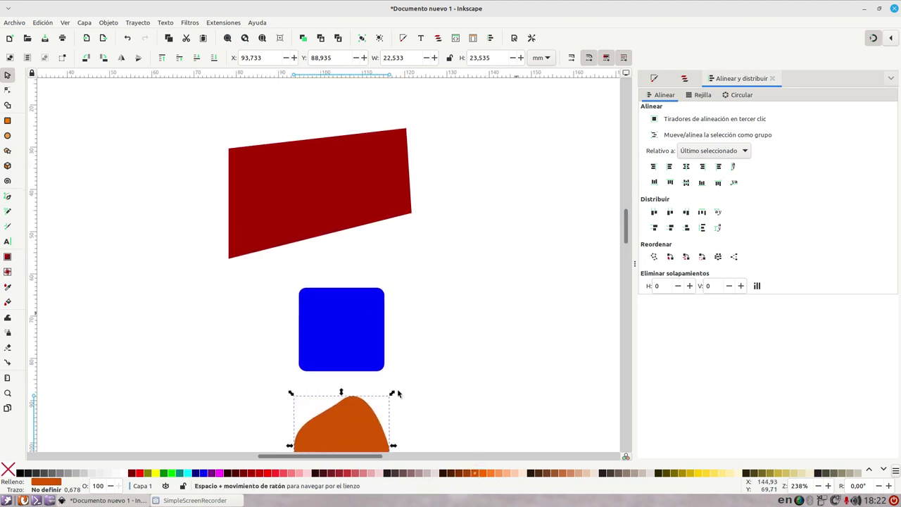
pyautogui.moveTo(352, 406)
pyautogui.mouseDown()
pyautogui.moveTo(341, 248)
pyautogui.moveTo(354, 185)
pyautogui.mouseUp()
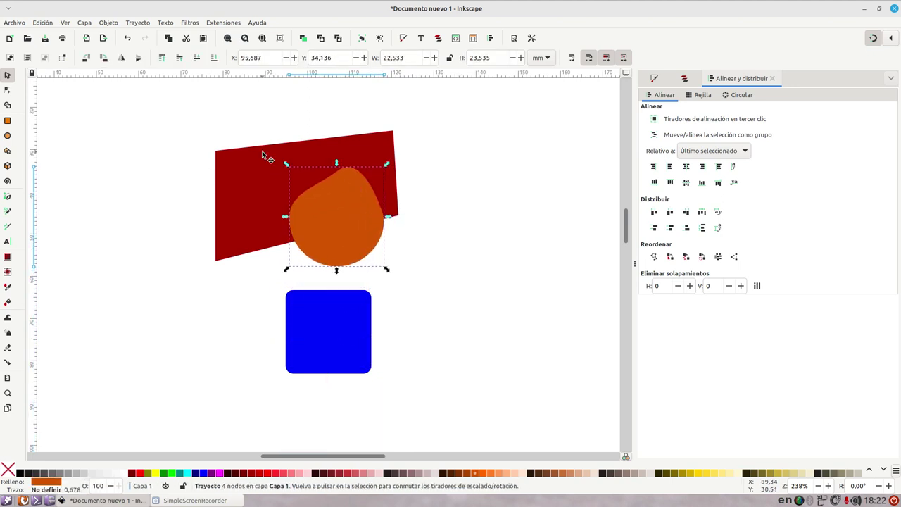
# Step: Select the orange blob and the red shape together
pyautogui.press('shift')
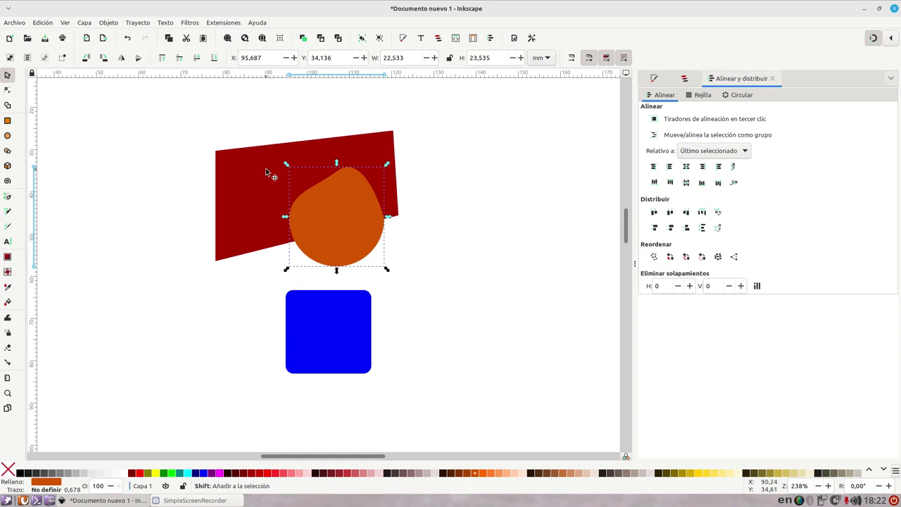
pyautogui.keyDown('shift'); pyautogui.click(266, 171); pyautogui.keyUp('shift')
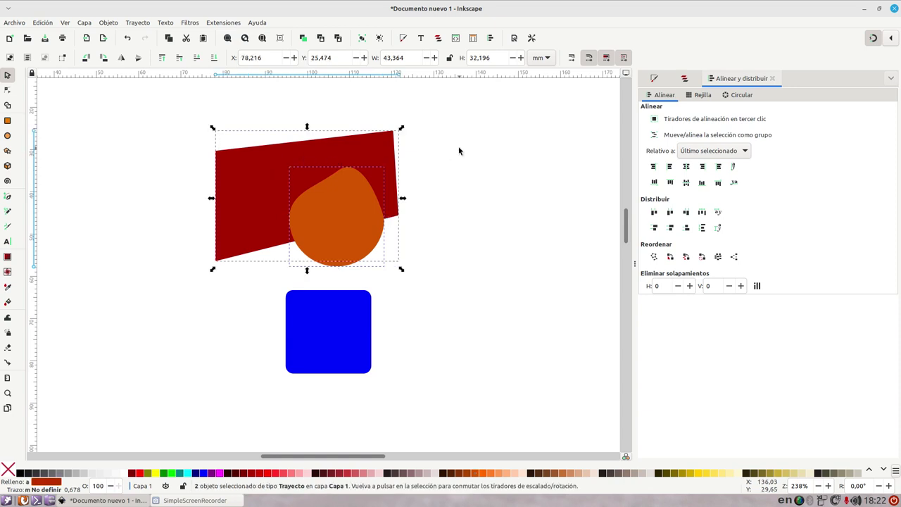
pyautogui.moveTo(450, 88); pyautogui.dragTo(193, 284)
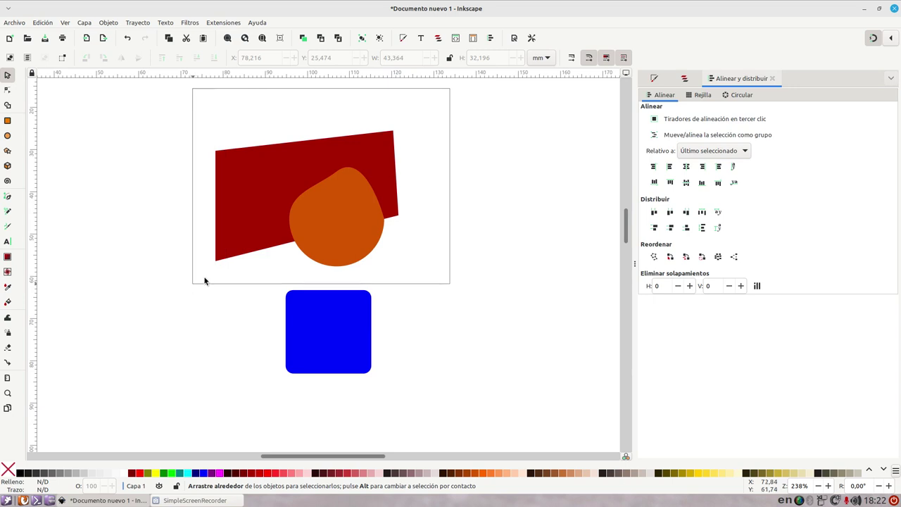
pyautogui.press('Escape')
pyautogui.click(333, 208)
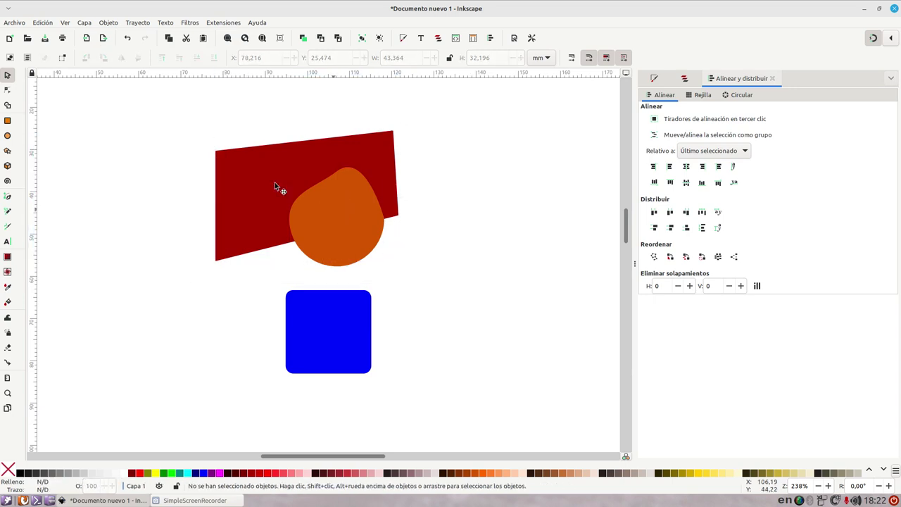
pyautogui.press('shift')
pyautogui.keyDown('shift'); pyautogui.click(269, 180); pyautogui.keyUp('shift')
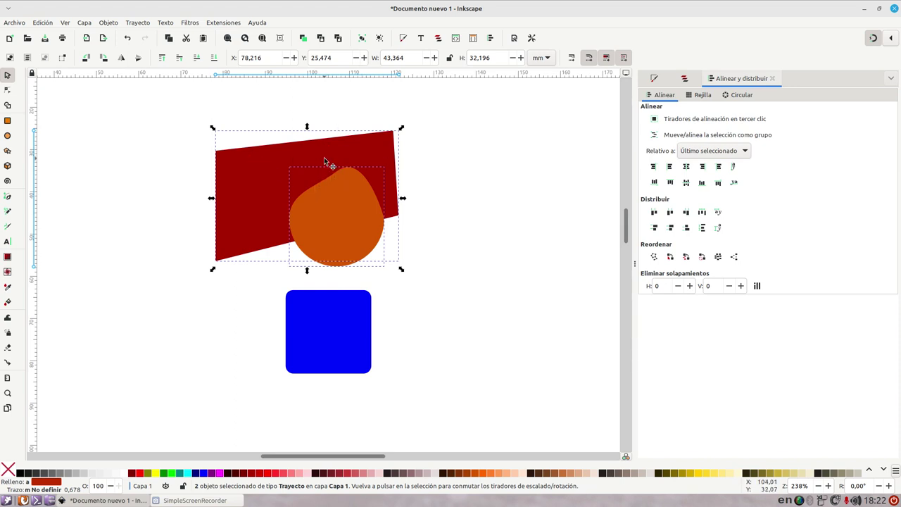
# Step: Try Union and then Difference on the two shapes, undoing each
pyautogui.click(131, 26)
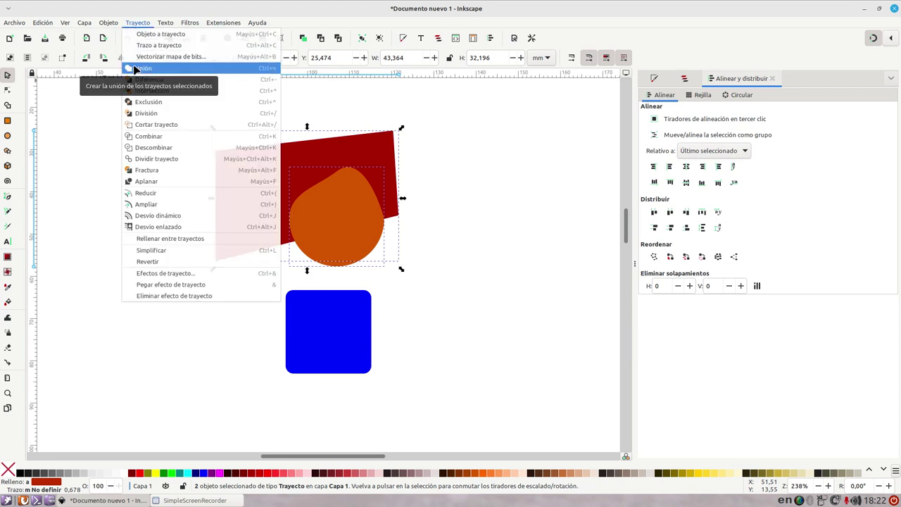
pyautogui.press('Escape')
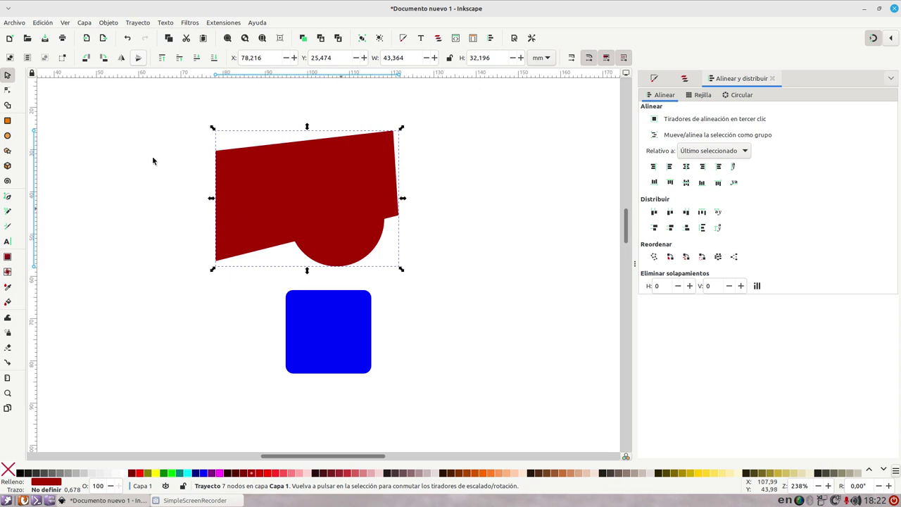
pyautogui.hotkey('ctrl', 'z')
pyautogui.click(330, 211)
pyautogui.keyDown('shift'); pyautogui.click(278, 181); pyautogui.keyUp('shift')
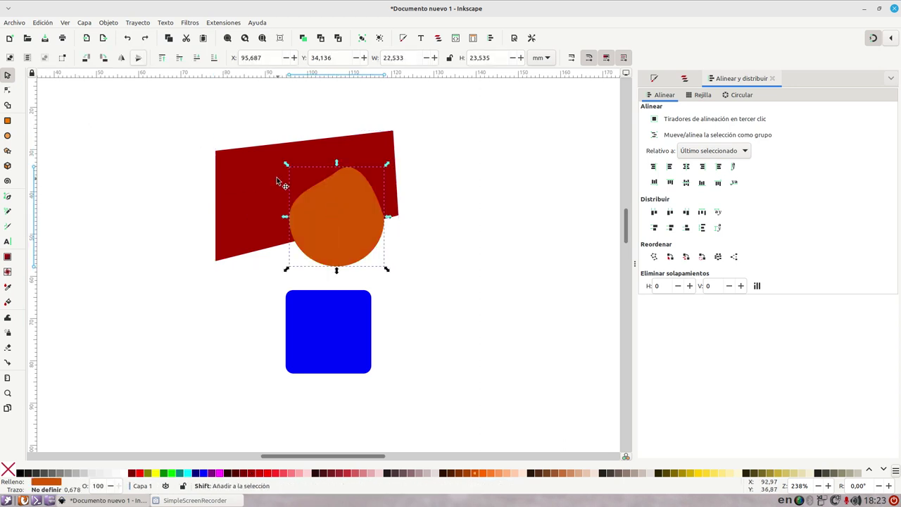
pyautogui.click(140, 24)
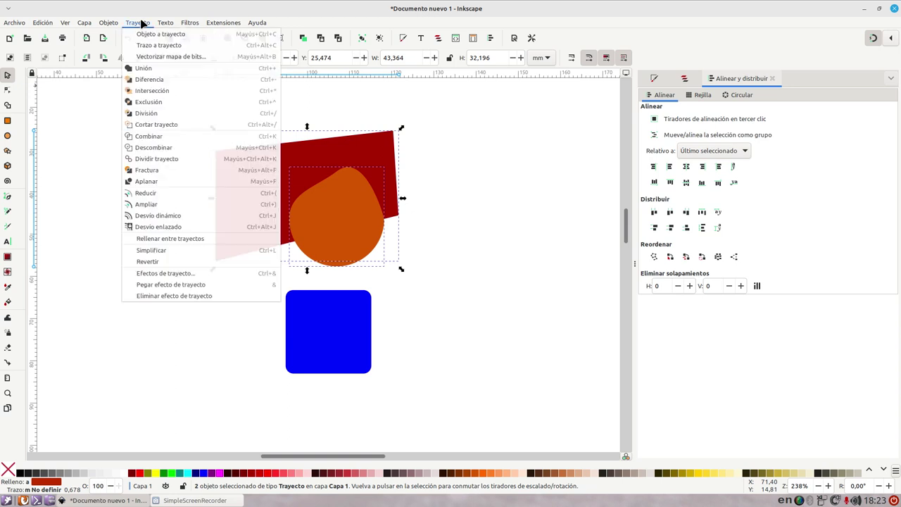
pyautogui.click(144, 82)
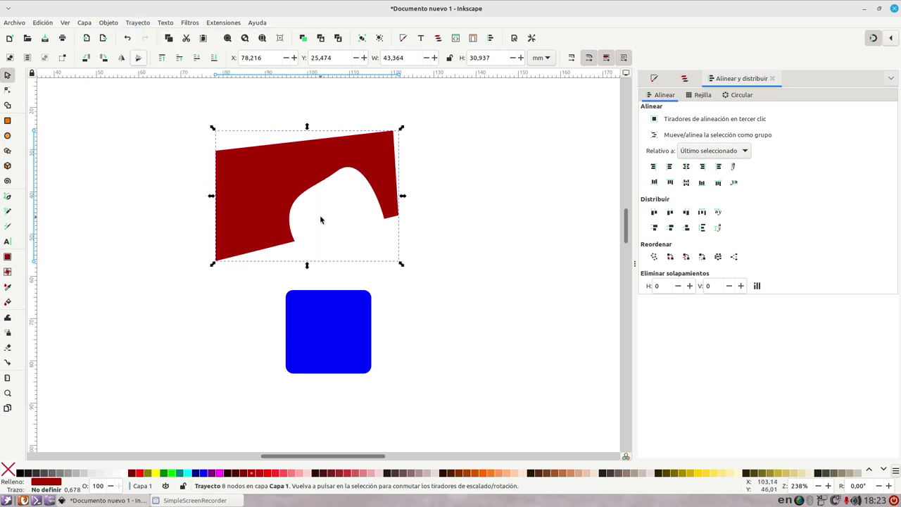
pyautogui.hotkey('ctrl', 'z')
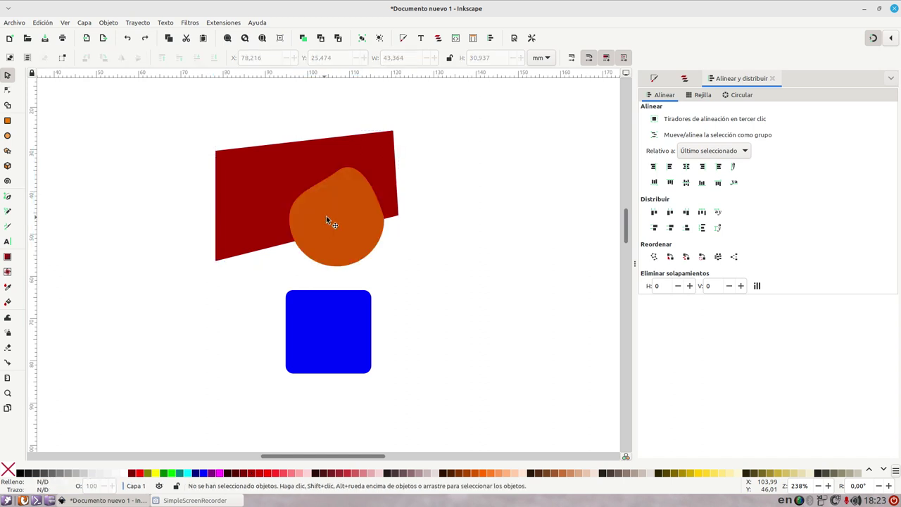
# Step: Intersect the blob and red shape with Ctrl+*, leaving a 22.533 × 17.573 mm piece
pyautogui.click(316, 189)
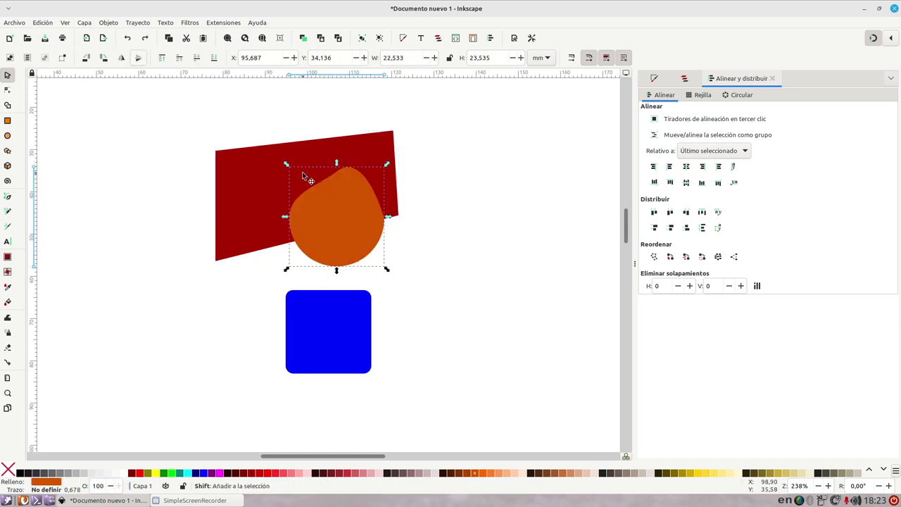
pyautogui.keyDown('shift'); pyautogui.click(316, 157); pyautogui.keyUp('shift')
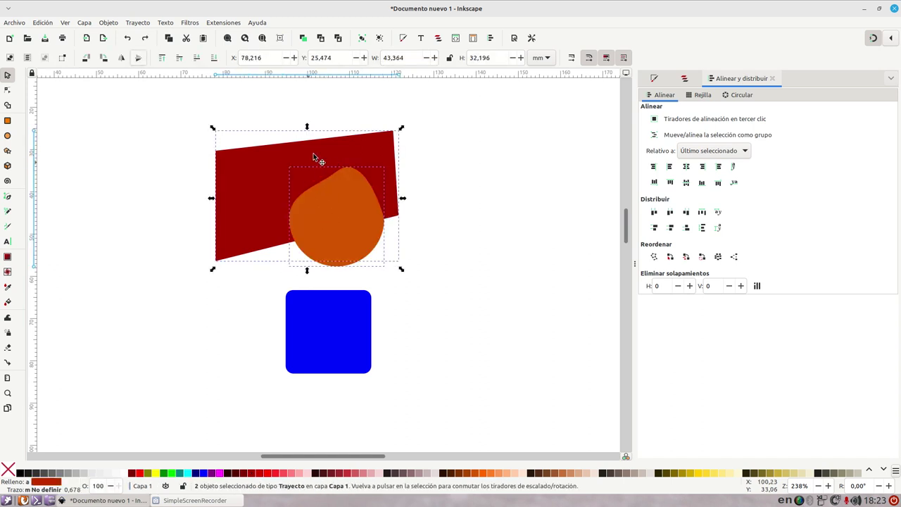
pyautogui.click(143, 24)
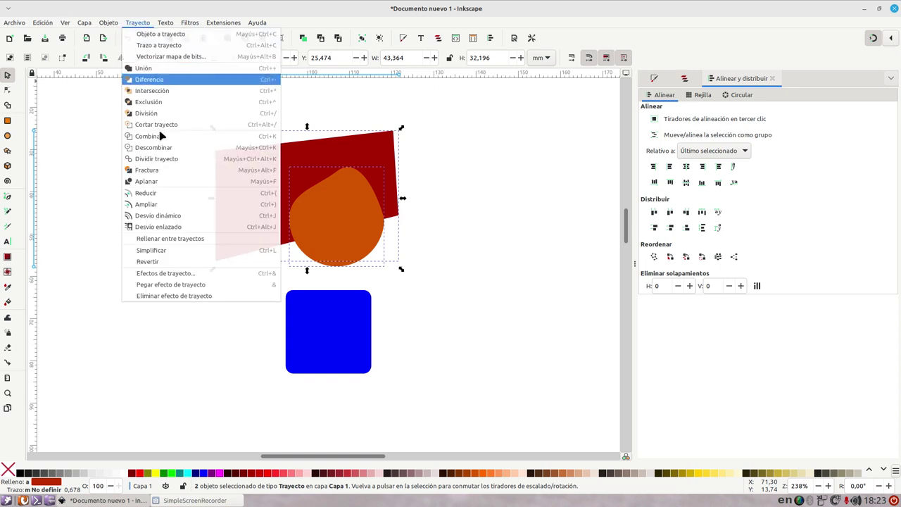
pyautogui.press('Escape')
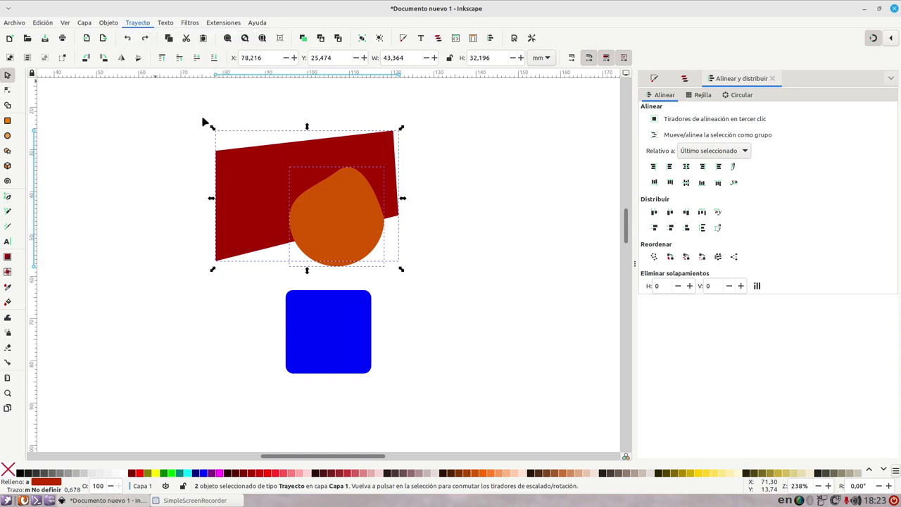
pyautogui.hotkey('ctrl', '*')
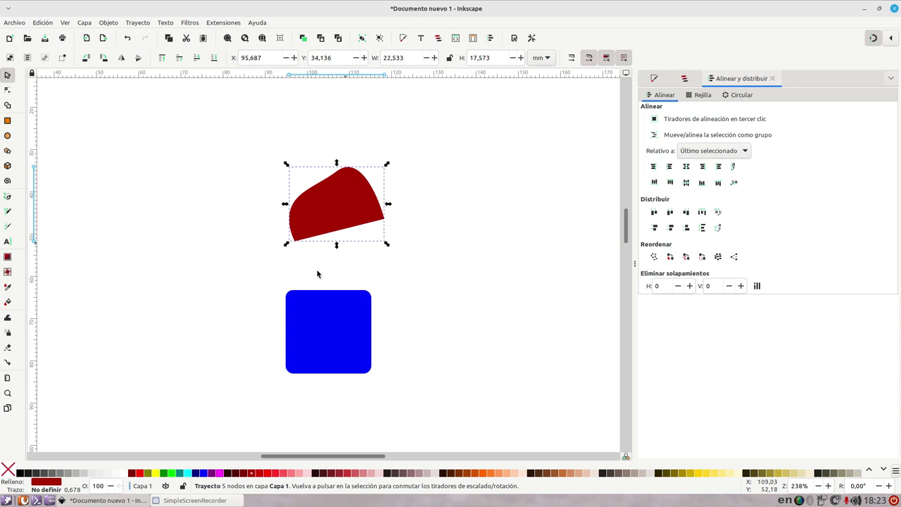
# Step: Move the blue square under the red piece, enlarge it slightly, and union them into one blue path
pyautogui.moveTo(332, 294); pyautogui.dragTo(338, 221)
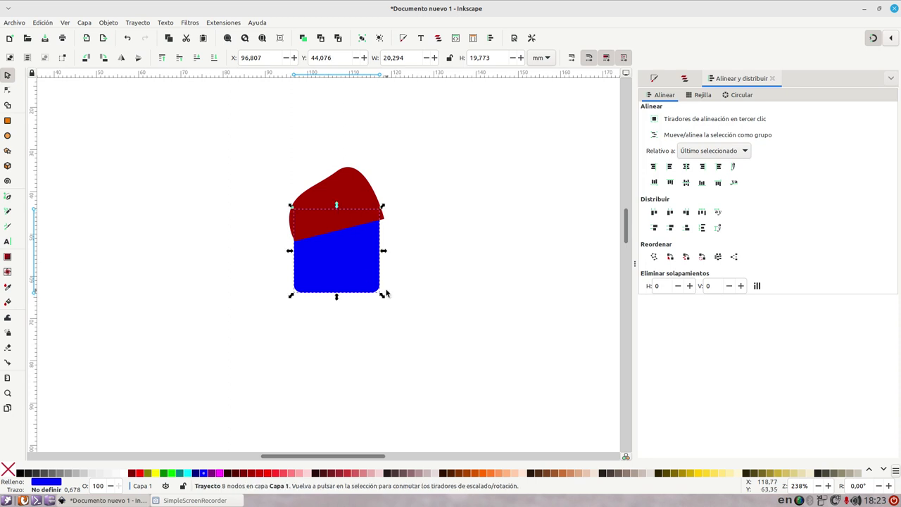
pyautogui.moveTo(384, 300); pyautogui.dragTo(390, 308)
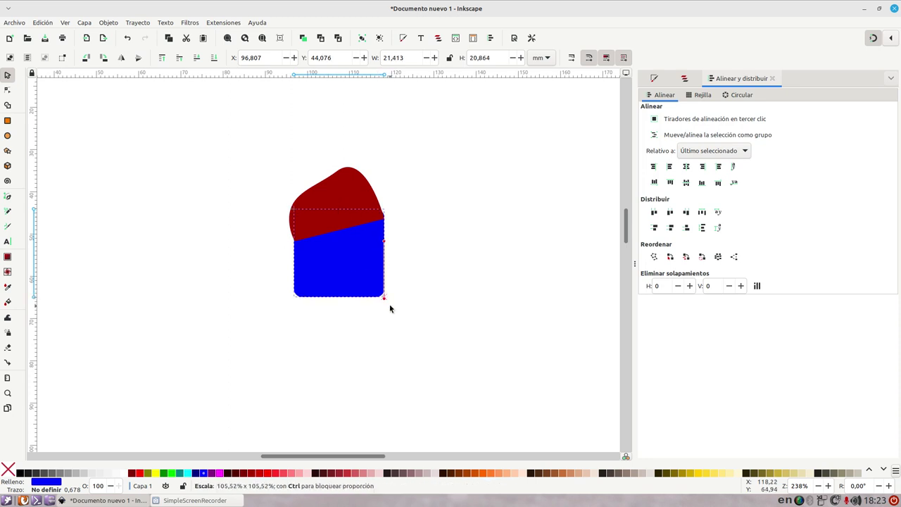
pyautogui.keyDown('shift'); pyautogui.click(356, 195); pyautogui.keyUp('shift')
pyautogui.click(135, 23)
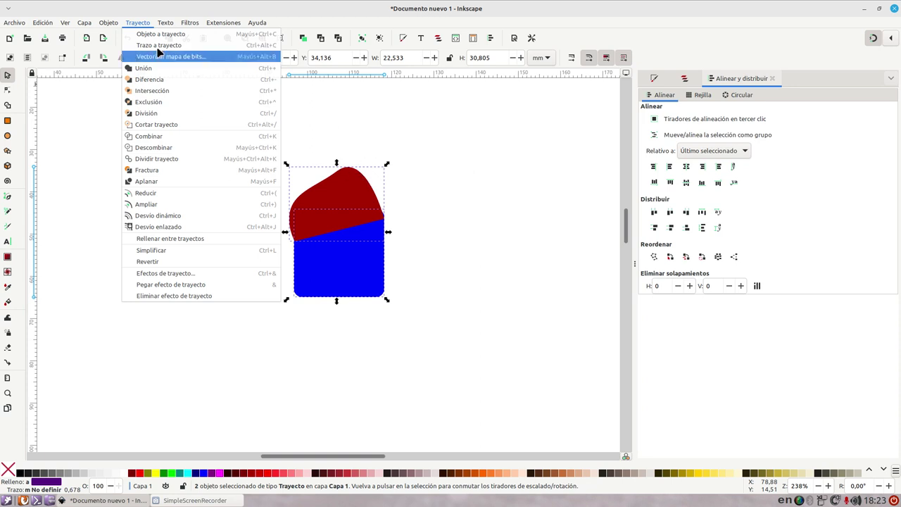
pyautogui.click(160, 71)
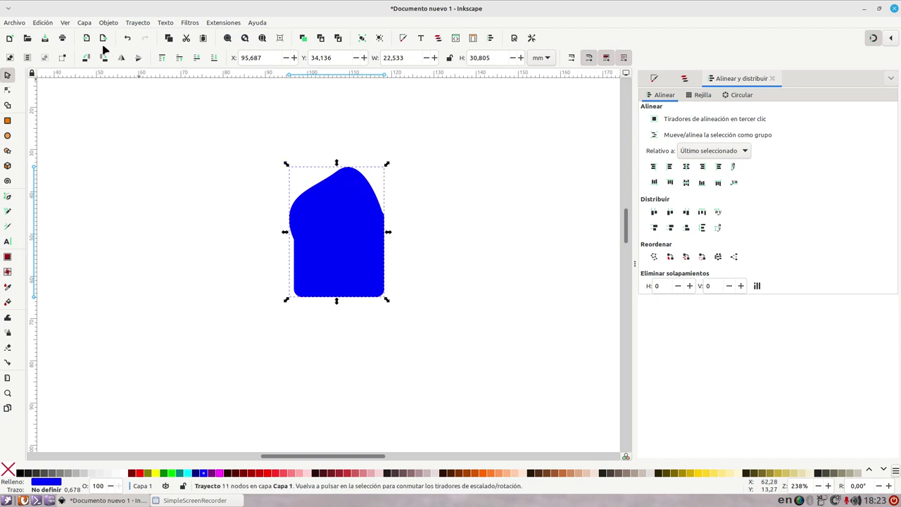
pyautogui.click(69, 23)
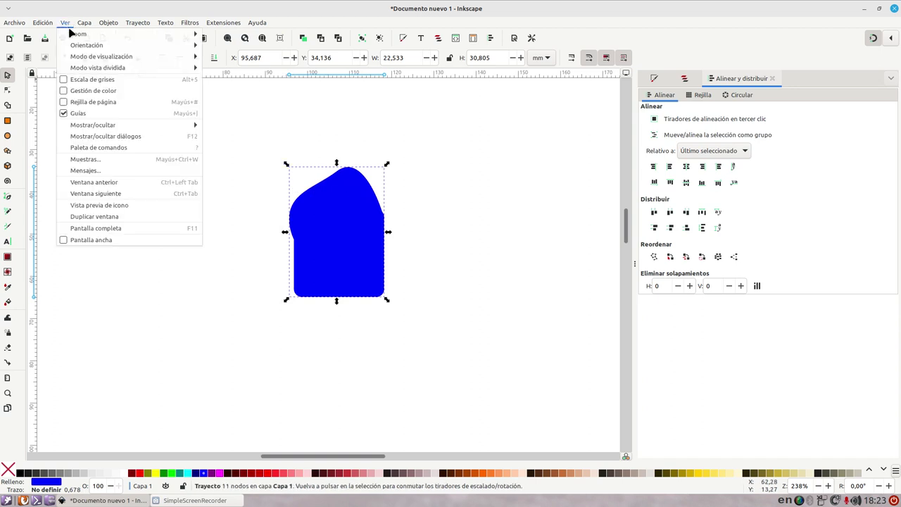
pyautogui.moveTo(79, 34)
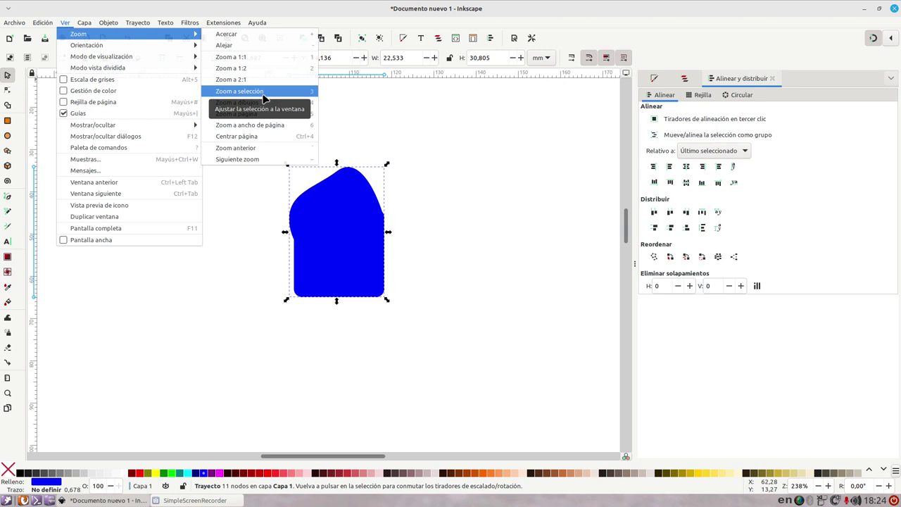
# Step: Zoom onto the right edge, delete a curve node and straighten the segment into a line
pyautogui.click(262, 92)
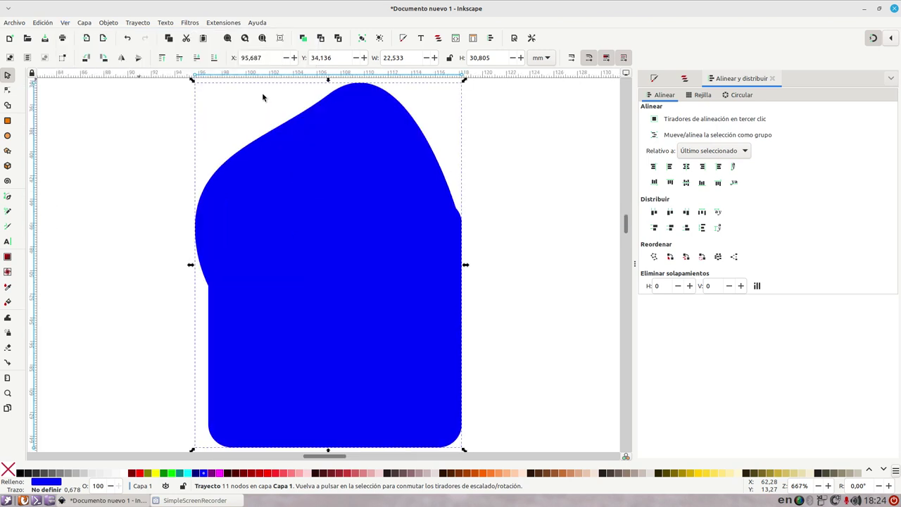
pyautogui.click(8, 91)
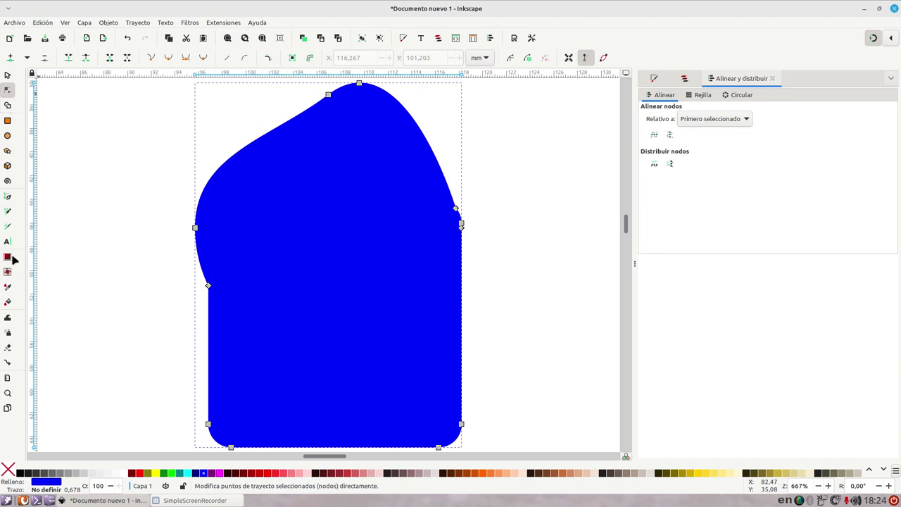
pyautogui.click(9, 392)
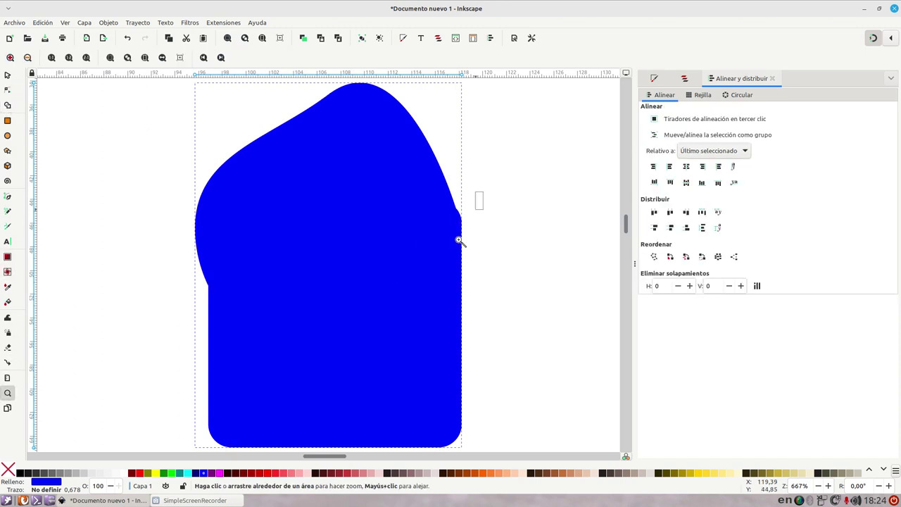
pyautogui.moveTo(459, 241); pyautogui.dragTo(444, 256)
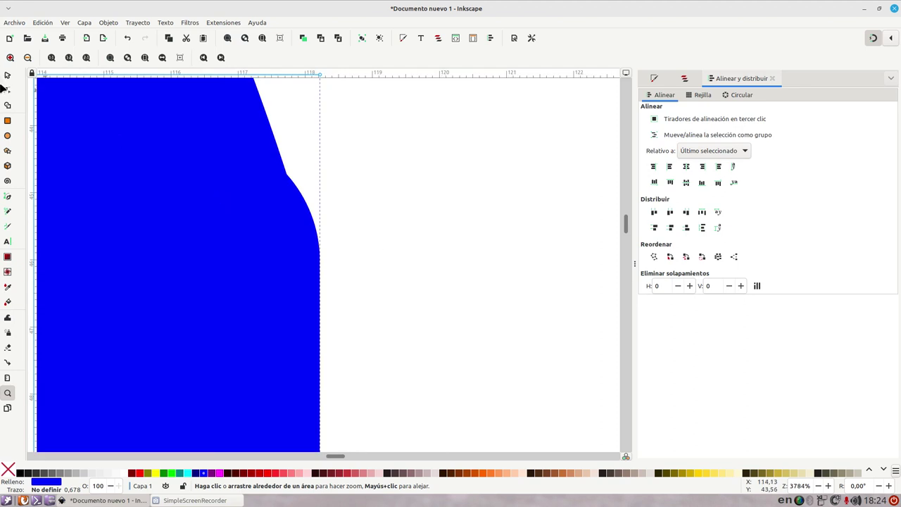
pyautogui.click(7, 91)
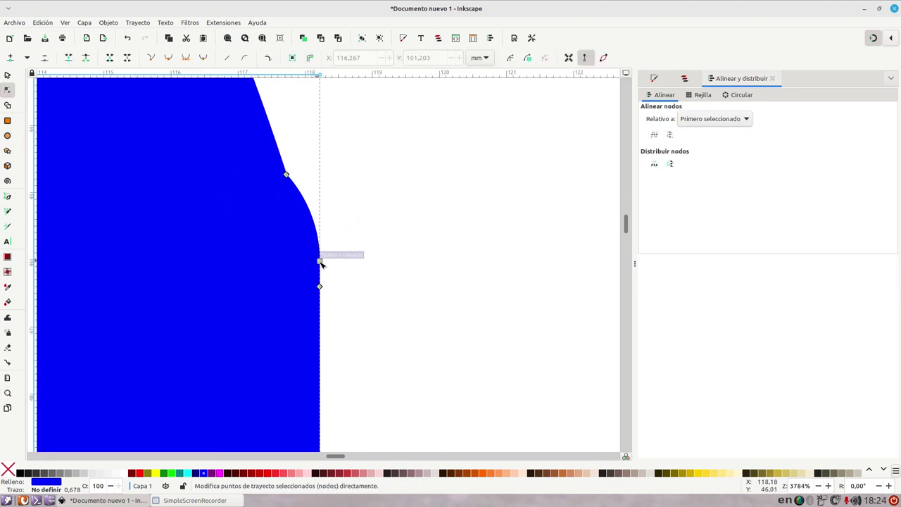
pyautogui.click(321, 261)
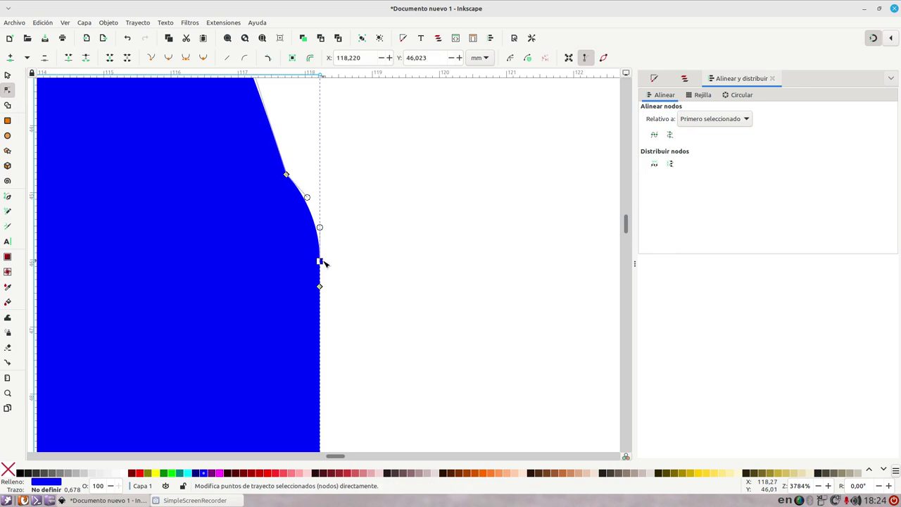
pyautogui.press('Delete')
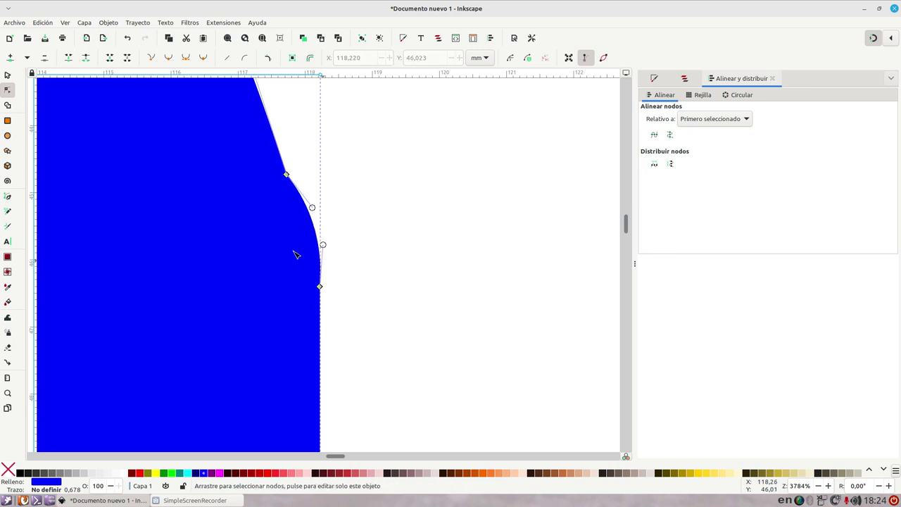
pyautogui.moveTo(343, 130); pyautogui.dragTo(250, 333)
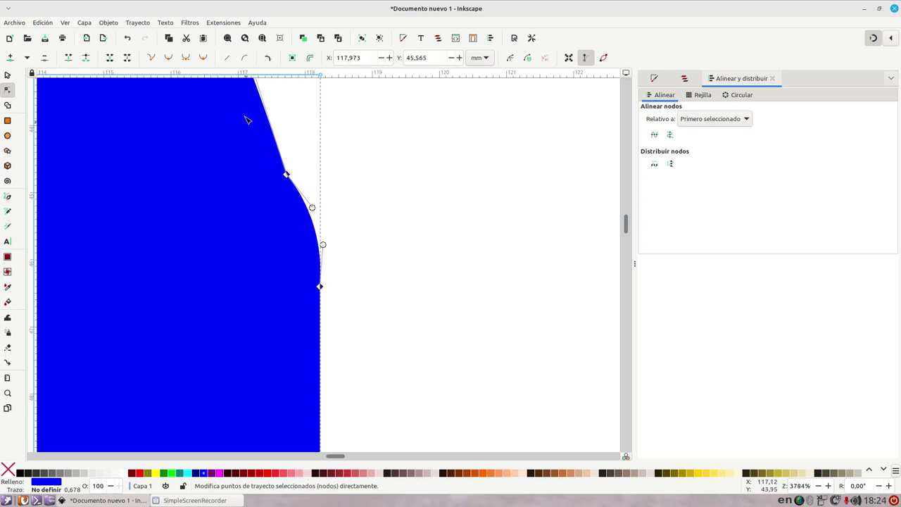
pyautogui.click(227, 59)
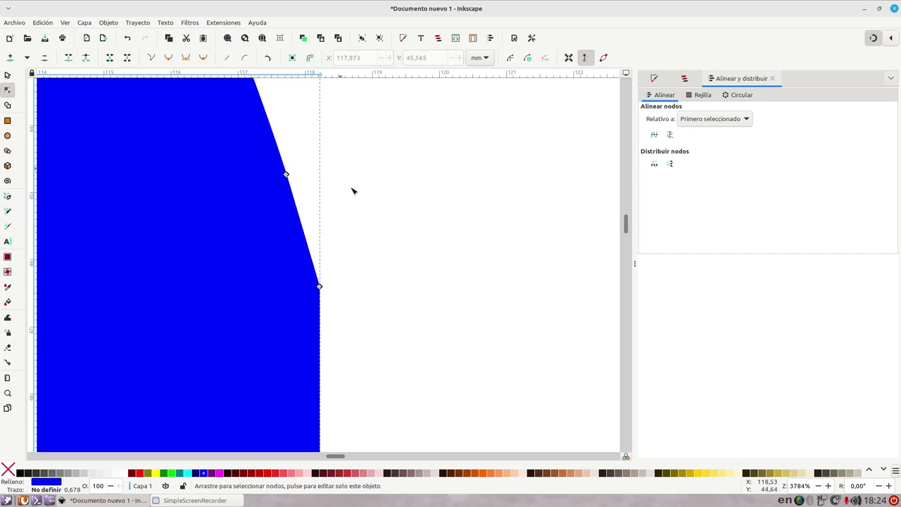
# Step: Nudge the lower-right node up and delete the middle node on the right edge
pyautogui.moveTo(352, 191); pyautogui.dragTo(425, 281)
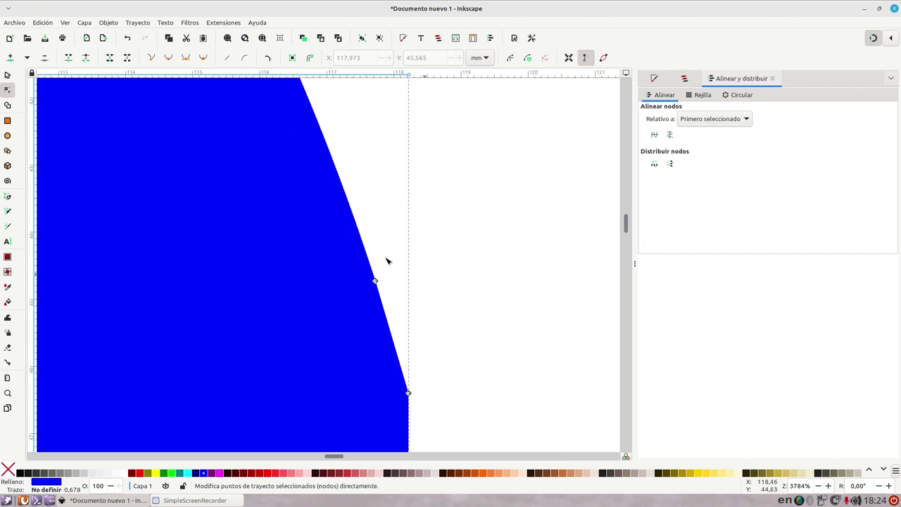
pyautogui.press('-')
pyautogui.press('-')
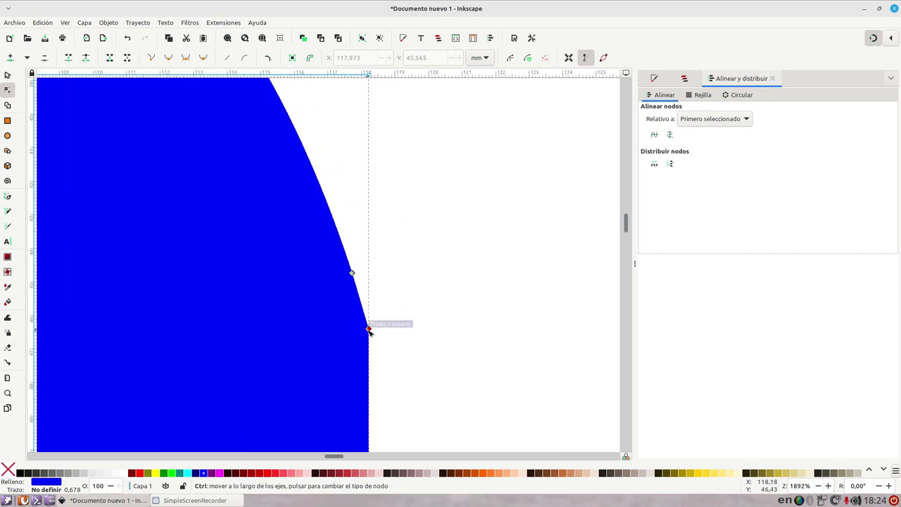
pyautogui.moveTo(369, 329); pyautogui.dragTo(368, 318)
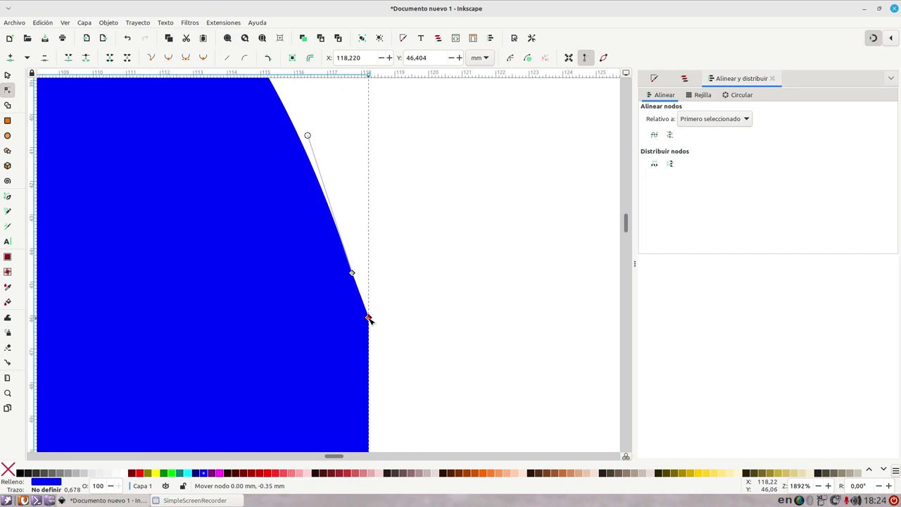
pyautogui.moveTo(377, 223); pyautogui.dragTo(339, 289)
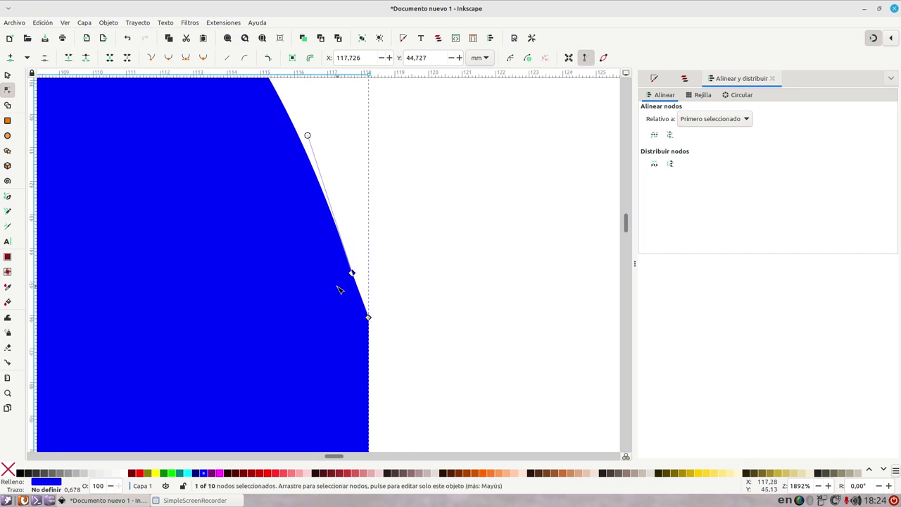
pyautogui.press('Delete')
# Step: Add two nodes on the upper-right curve and pull the lower one inward to form a notch
pyautogui.moveTo(401, 215); pyautogui.dragTo(454, 340)
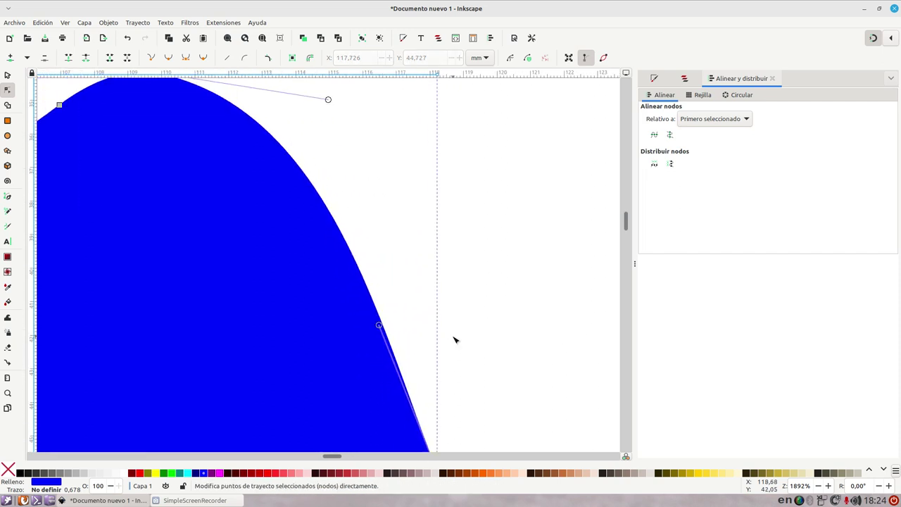
pyautogui.press('-')
pyautogui.press('-')
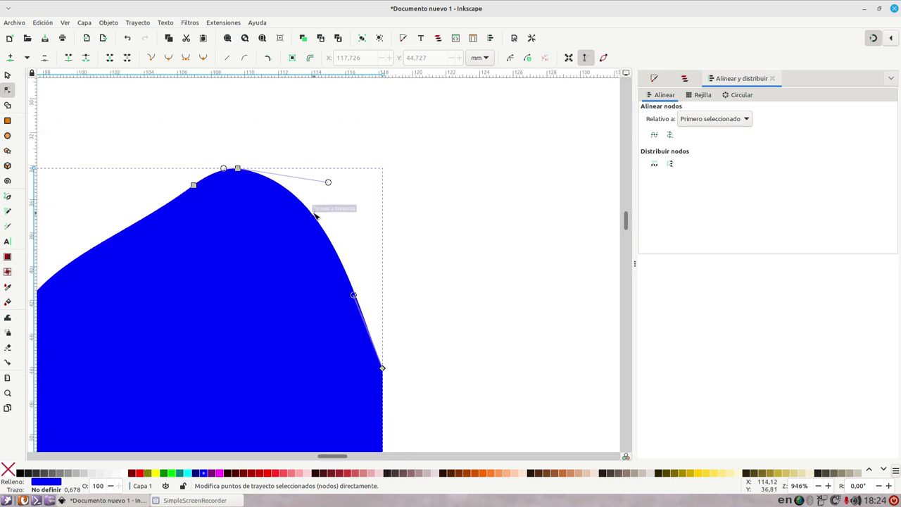
pyautogui.moveTo(402, 282); pyautogui.dragTo(455, 225)
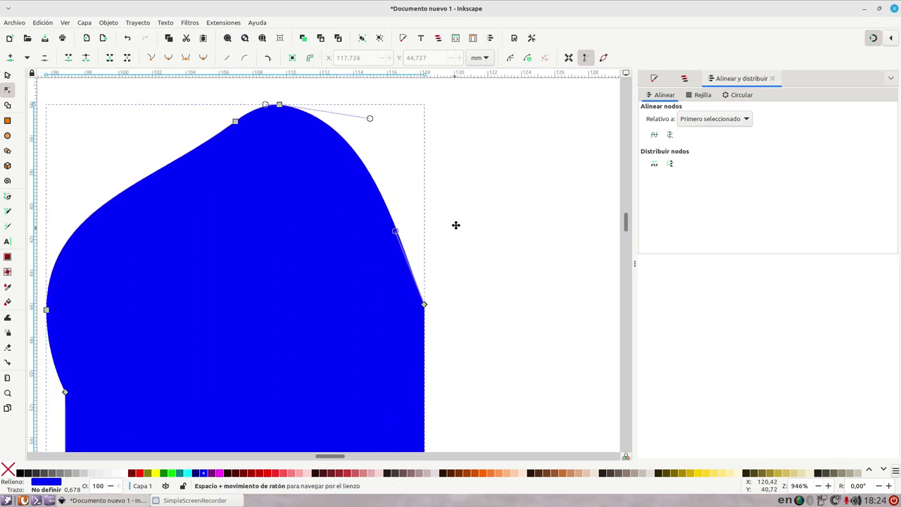
pyautogui.press('-')
pyautogui.press('-')
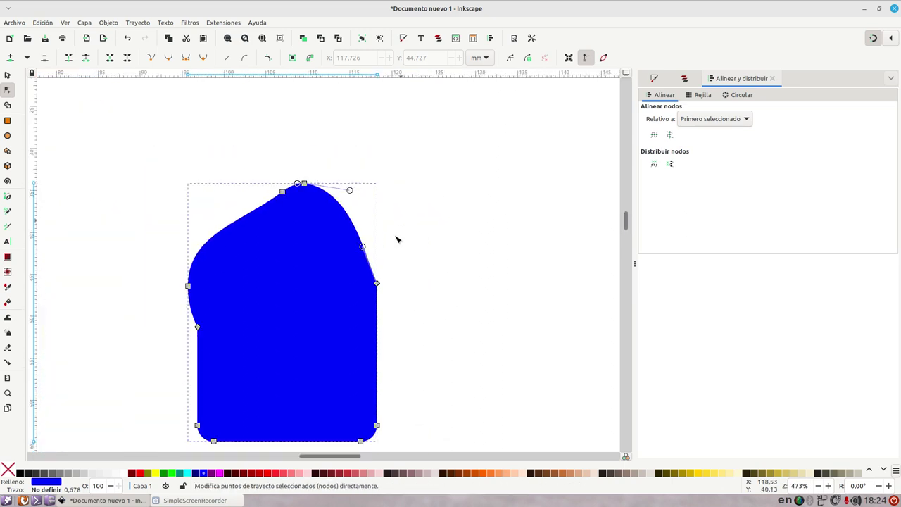
pyautogui.press('-')
pyautogui.scroll(-1, 389, 232)
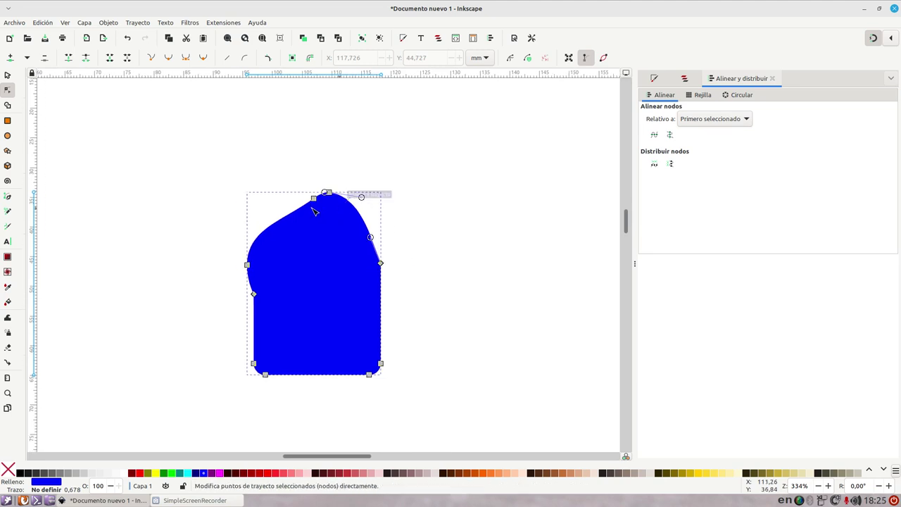
pyautogui.press('+')
pyautogui.press('+')
pyautogui.press('+')
pyautogui.press('space')
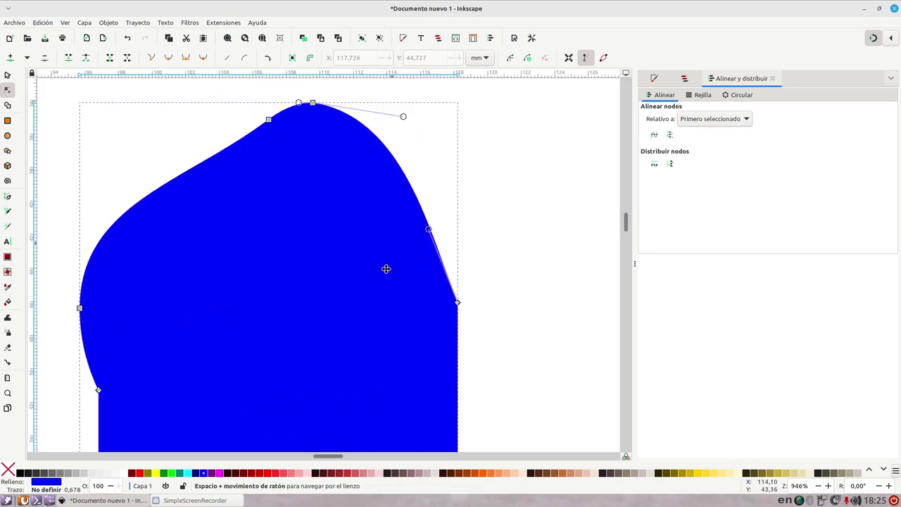
pyautogui.moveTo(386, 269); pyautogui.dragTo(380, 294)
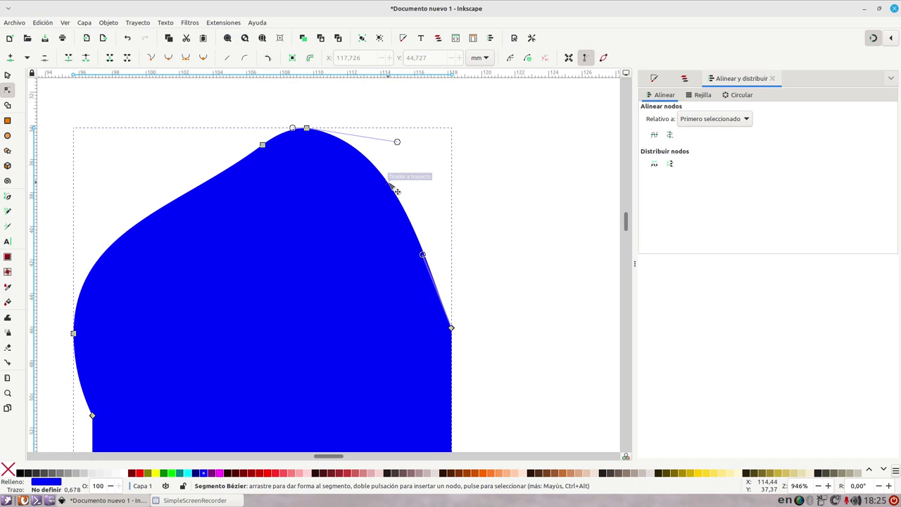
pyautogui.doubleClick(391, 186)
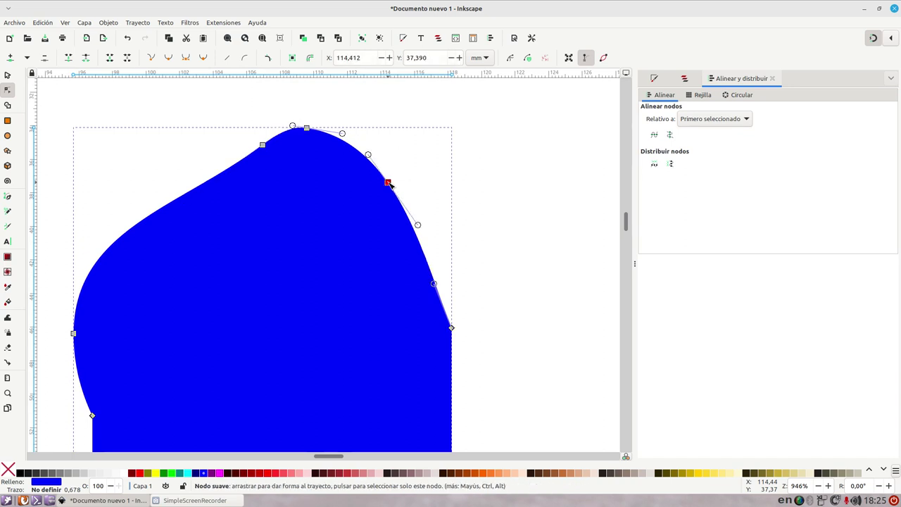
pyautogui.doubleClick(425, 256)
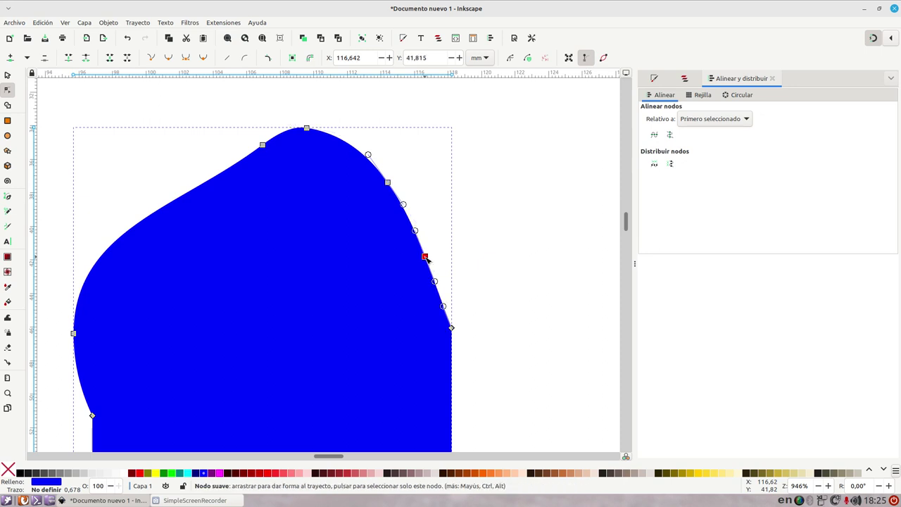
pyautogui.moveTo(425, 257); pyautogui.dragTo(399, 274)
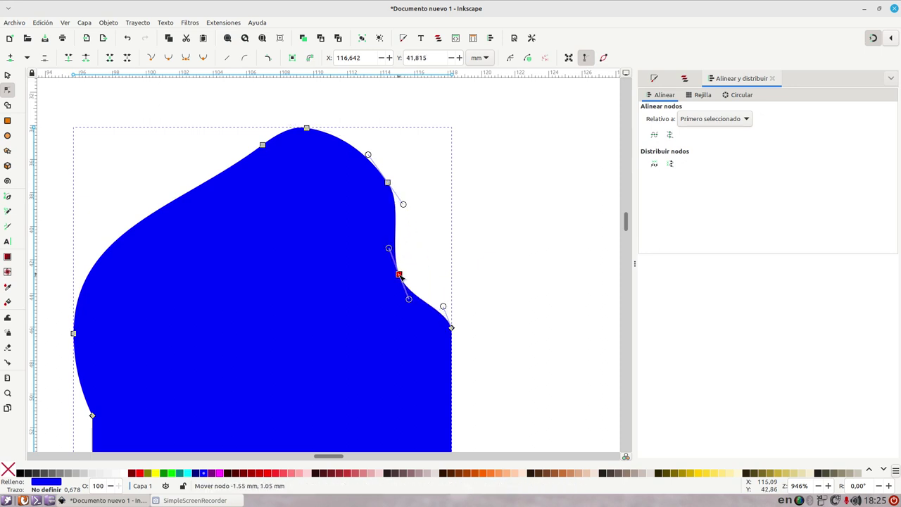
# Step: Bend the right edge outward with its Bézier handles, widening the shape to 23.640 mm
pyautogui.scroll(-2, 401, 310)
pyautogui.scroll(-3, 394, 268)
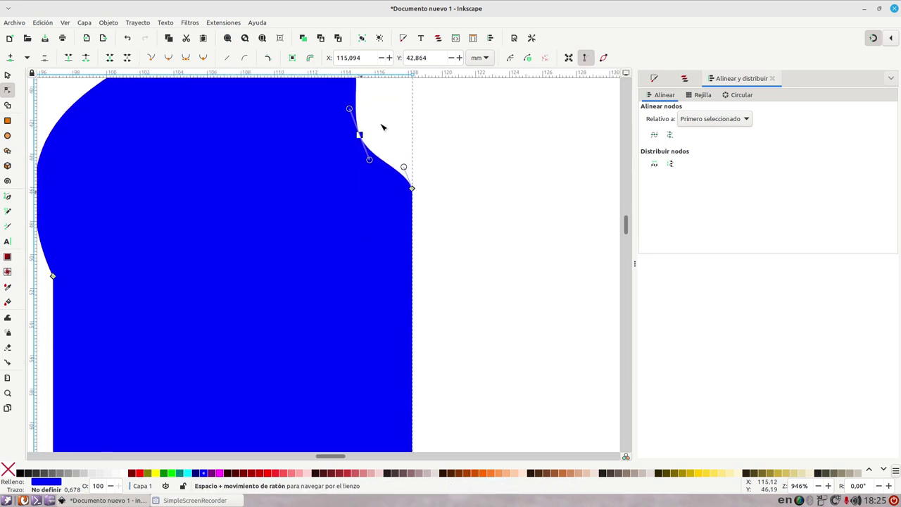
pyautogui.press('space')
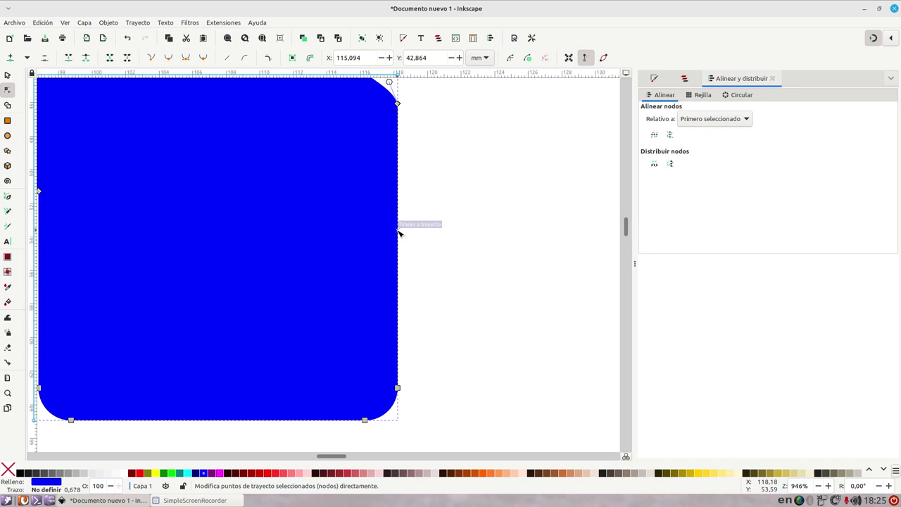
pyautogui.moveTo(398, 232); pyautogui.dragTo(420, 239)
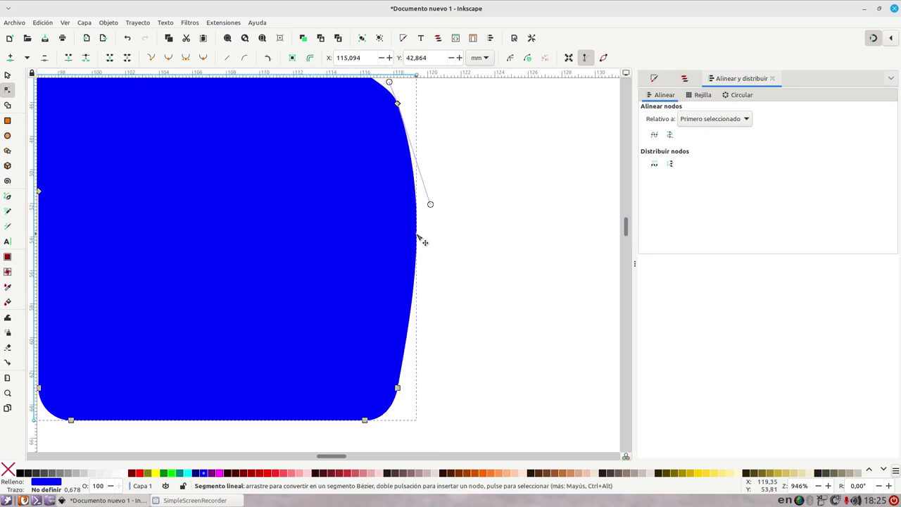
pyautogui.moveTo(430, 204); pyautogui.dragTo(423, 140)
pyautogui.click(398, 387)
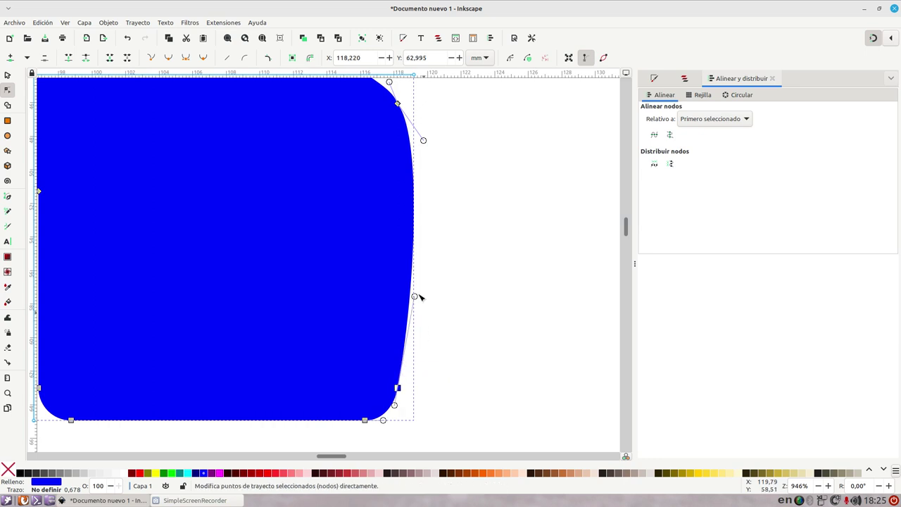
pyautogui.moveTo(416, 297); pyautogui.dragTo(422, 328)
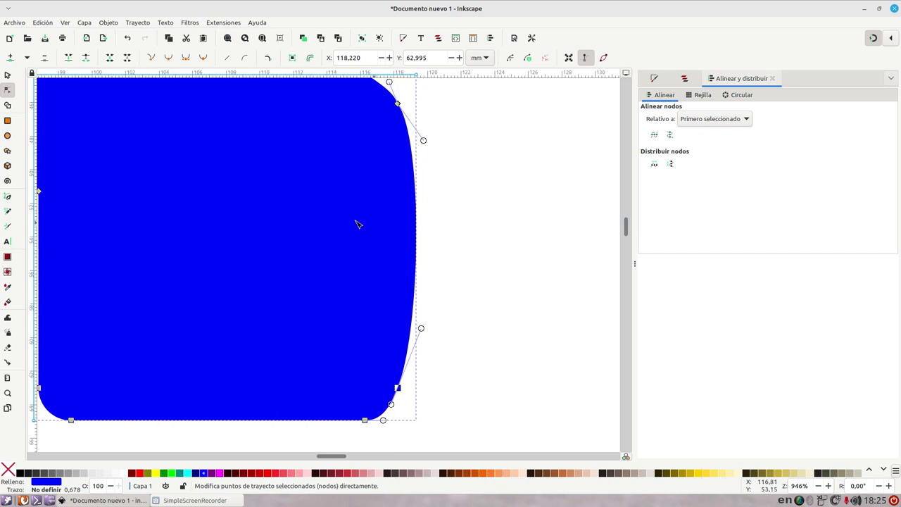
pyautogui.press('-')
pyautogui.press('-')
pyautogui.moveTo(346, 236); pyautogui.dragTo(377, 302)
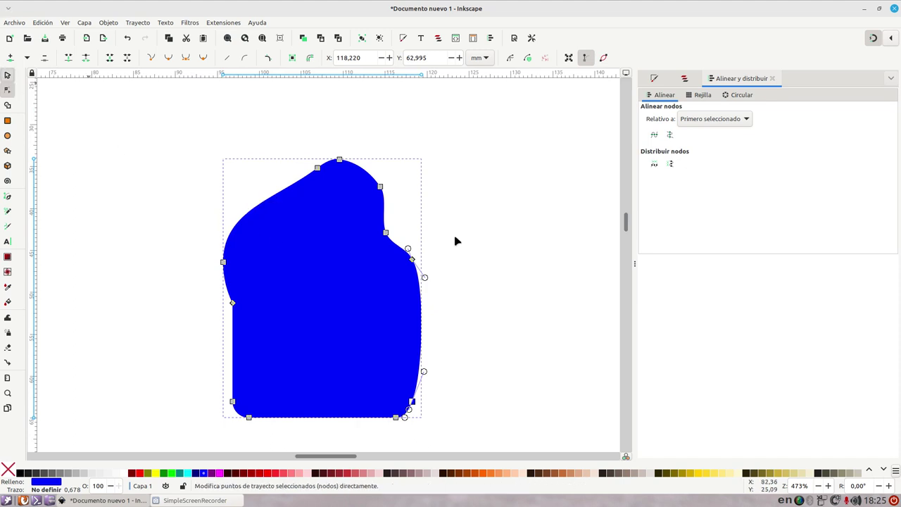
pyautogui.press('s')
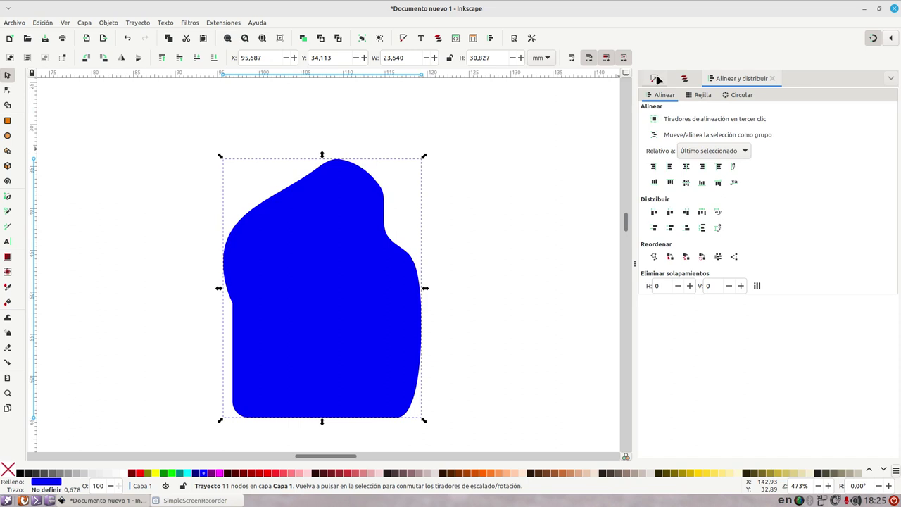
# Step: Switch the fill colour mode to HSL and undo a trial alpha reduction, keeping 0000ffff
pyautogui.click(655, 78)
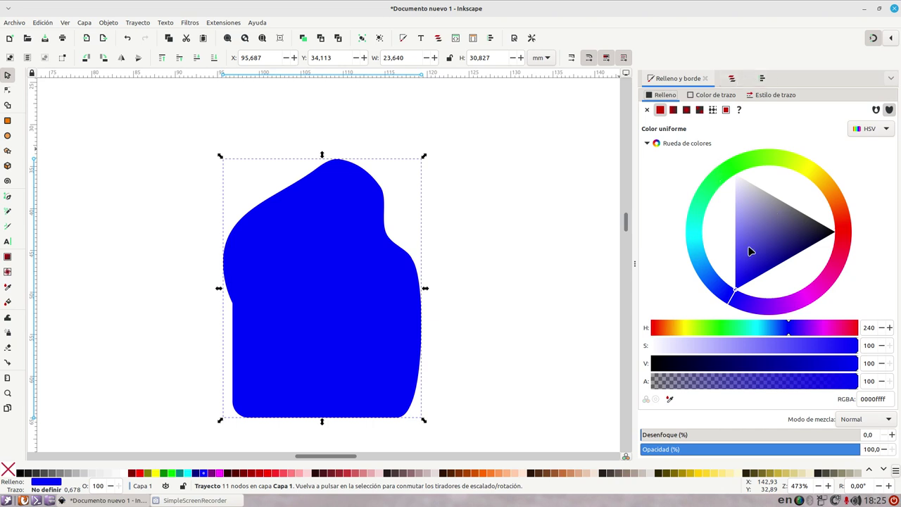
pyautogui.click(883, 131)
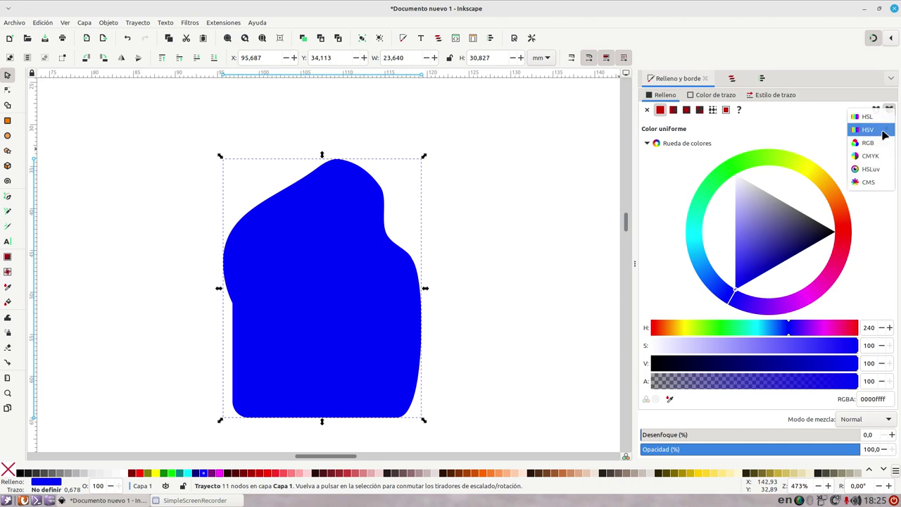
pyautogui.click(873, 118)
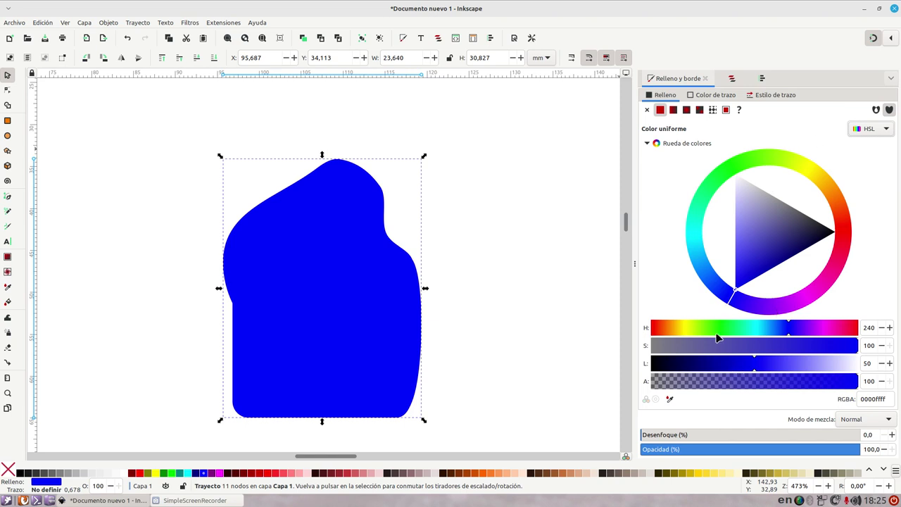
pyautogui.click(763, 384)
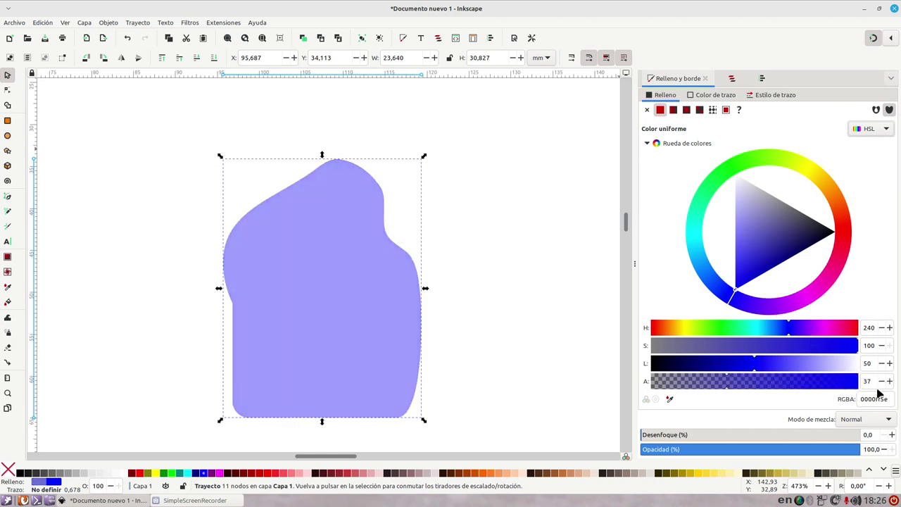
pyautogui.hotkey('ctrl', 'z')
# Step: Draw a red d40000 rectangle behind the blue shape and stretch it to 39.984 × 23.030 mm
pyautogui.click(7, 121)
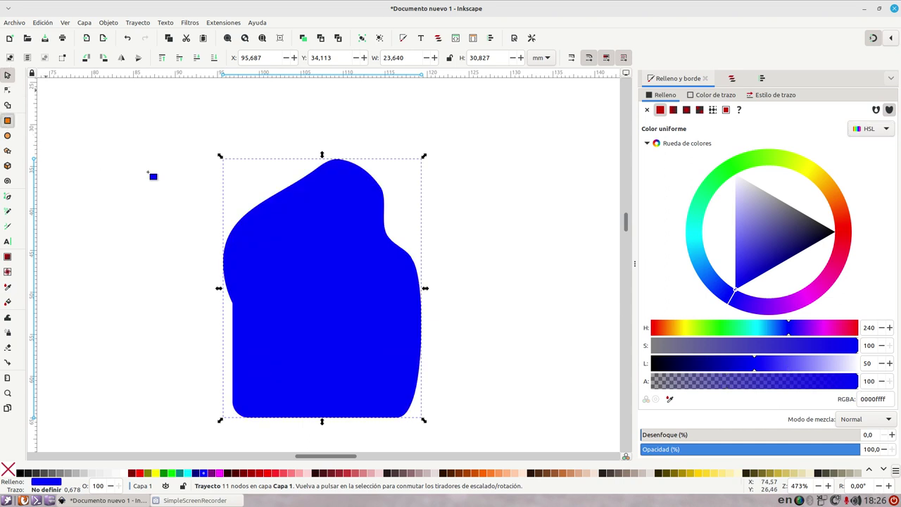
pyautogui.moveTo(188, 175); pyautogui.dragTo(307, 320)
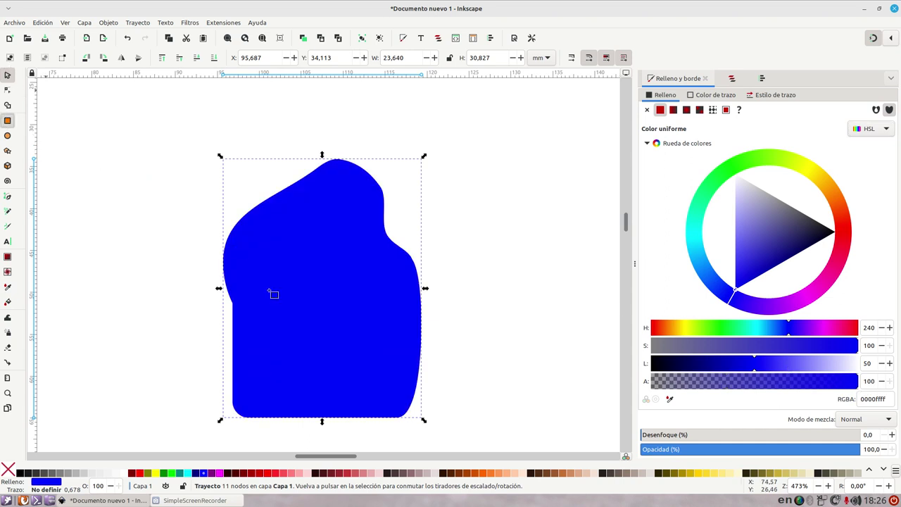
pyautogui.click(264, 473)
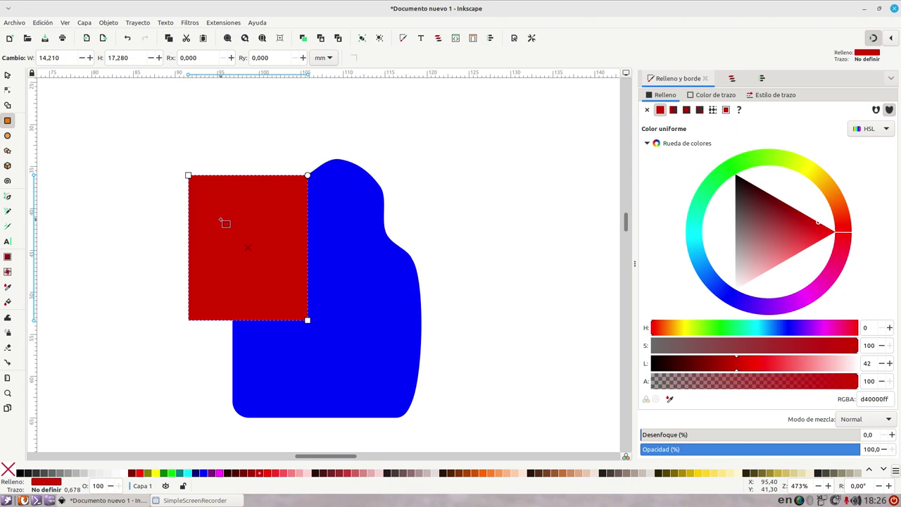
pyautogui.press('pagedown')
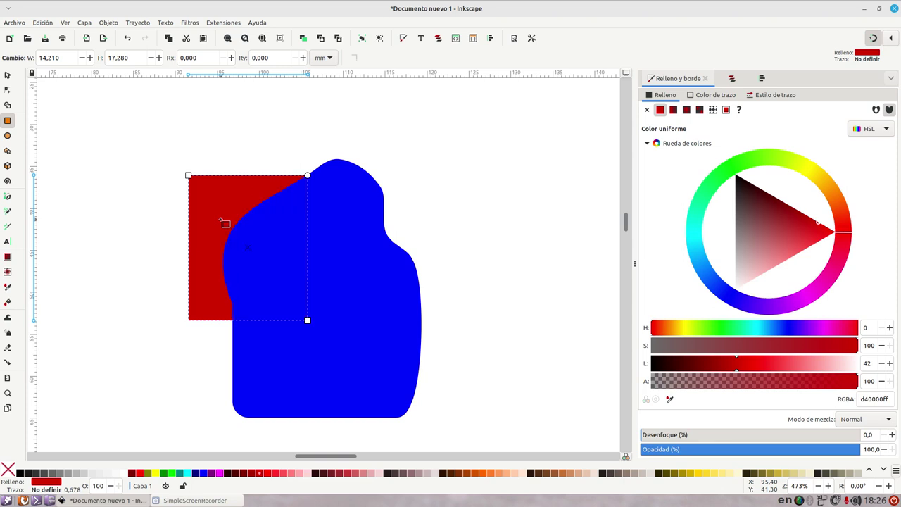
pyautogui.press('Home')
pyautogui.press('End')
pyautogui.moveTo(307, 320)
pyautogui.mouseDown()
pyautogui.moveTo(489, 351)
pyautogui.moveTo(523, 367)
pyautogui.mouseUp()
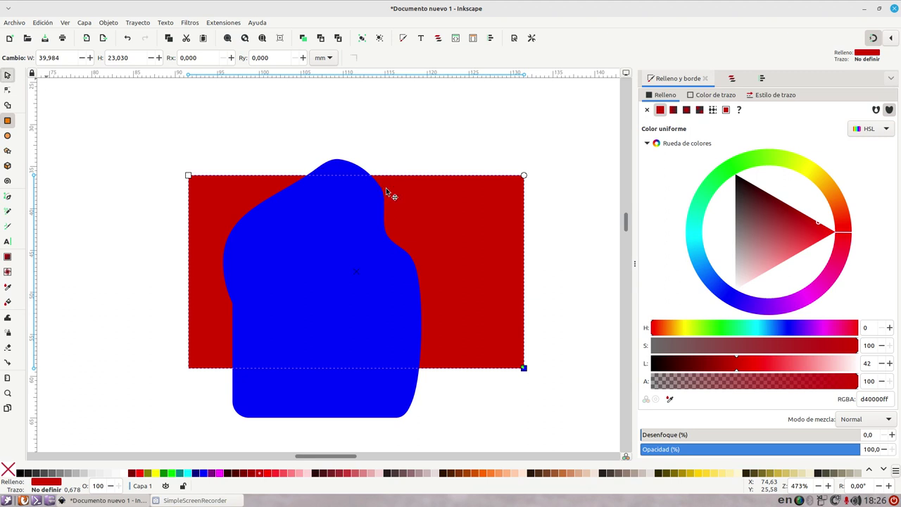
# Step: Keep the blue shape opaque with 0.4% blur and move it to X 99.745, Y 32.136
pyautogui.press('s')
pyautogui.click(358, 223)
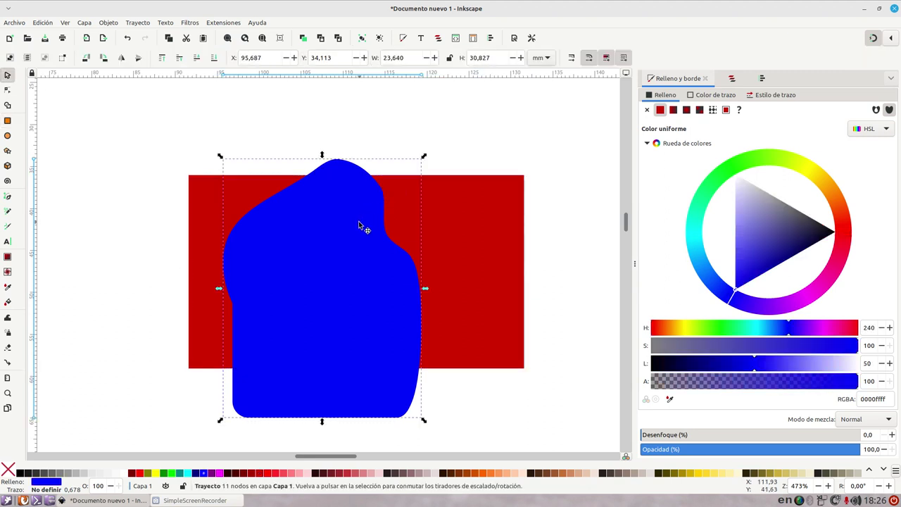
pyautogui.click(835, 383)
pyautogui.moveTo(771, 386); pyautogui.dragTo(740, 387)
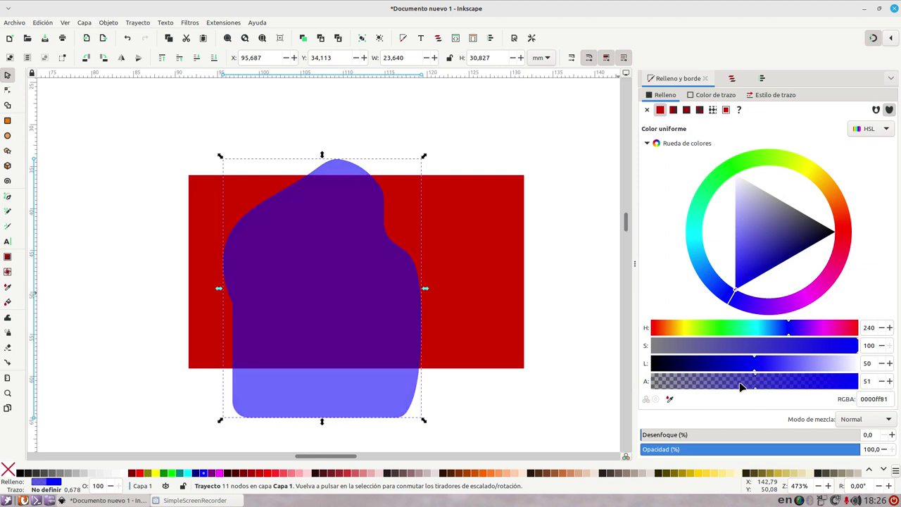
pyautogui.moveTo(853, 386); pyautogui.dragTo(868, 386)
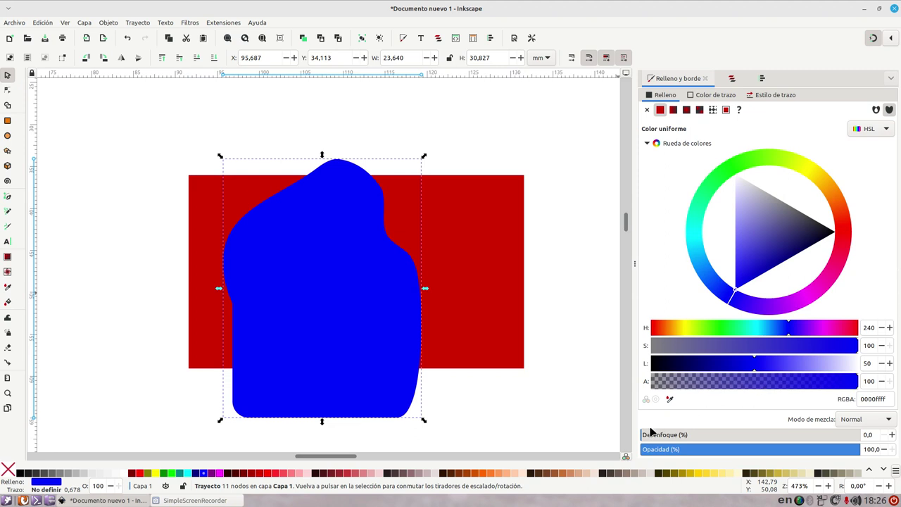
pyautogui.moveTo(655, 434); pyautogui.dragTo(702, 434)
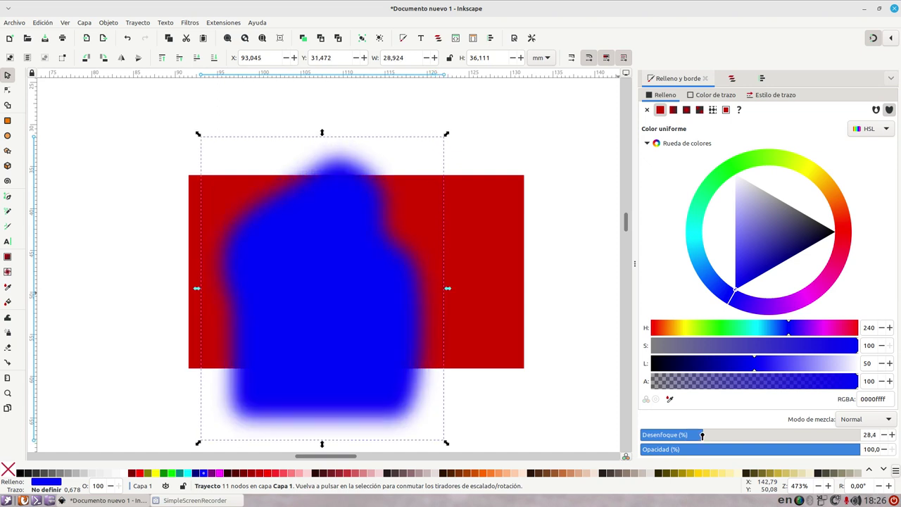
pyautogui.moveTo(701, 434)
pyautogui.mouseDown()
pyautogui.moveTo(653, 434)
pyautogui.moveTo(673, 434)
pyautogui.mouseUp()
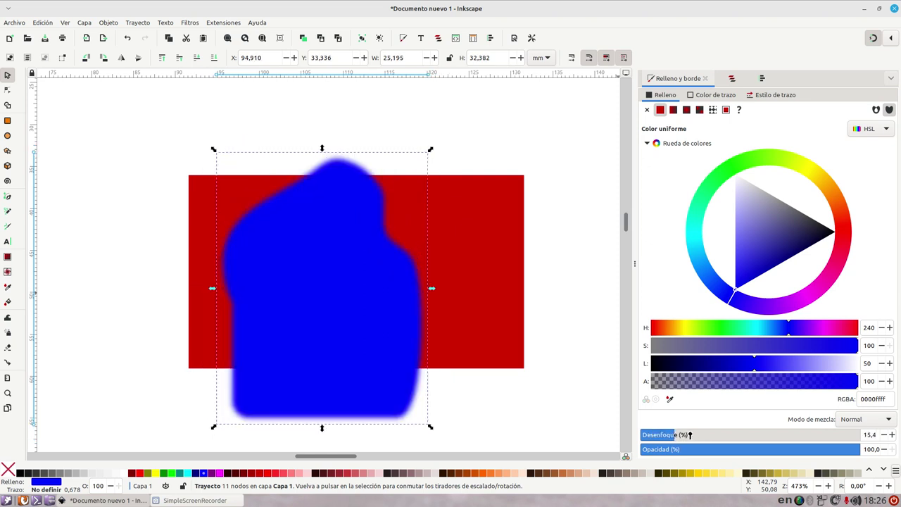
pyautogui.moveTo(690, 434)
pyautogui.mouseDown()
pyautogui.moveTo(700, 434)
pyautogui.moveTo(640, 434)
pyautogui.mouseUp()
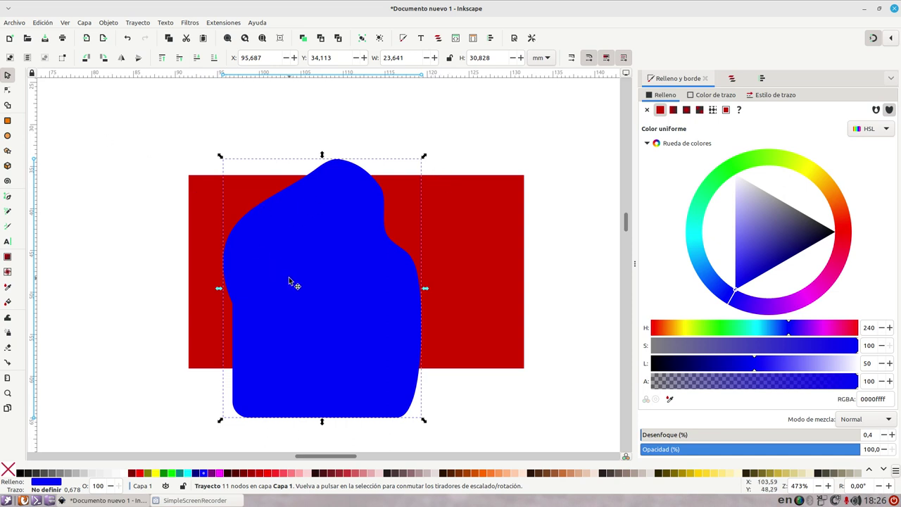
pyautogui.moveTo(291, 281)
pyautogui.mouseDown()
pyautogui.moveTo(327, 266)
pyautogui.moveTo(320, 248)
pyautogui.mouseUp()
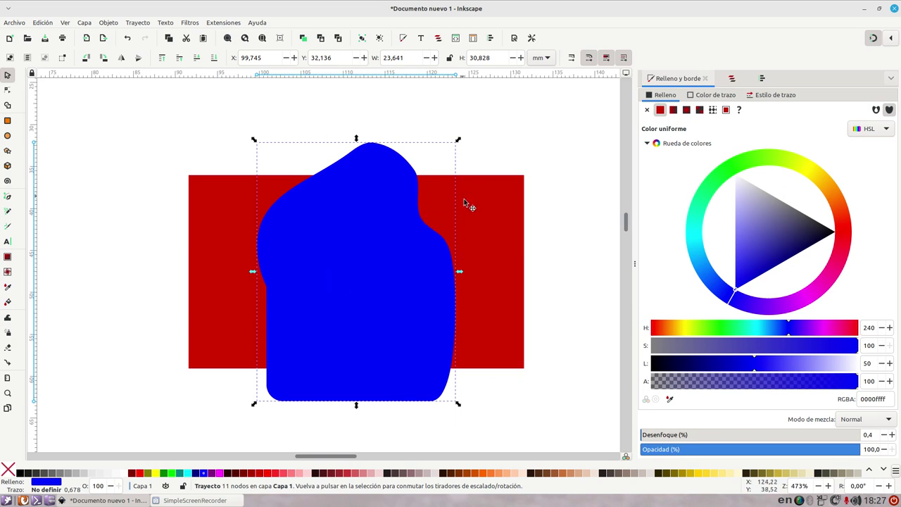
# Step: Move the red rectangle and blue shape together left and up
pyautogui.keyDown('shift'); pyautogui.click(488, 220); pyautogui.keyUp('shift')
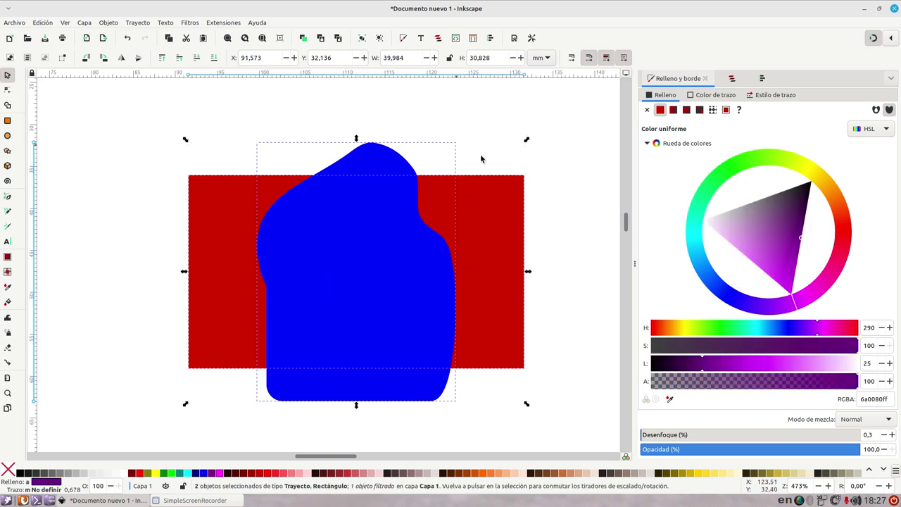
pyautogui.moveTo(478, 209); pyautogui.dragTo(439, 200)
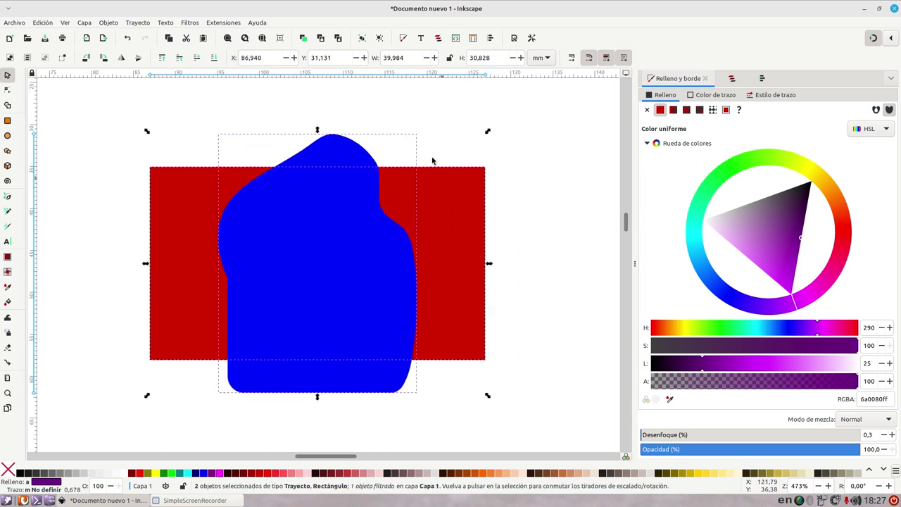
pyautogui.press('Escape')
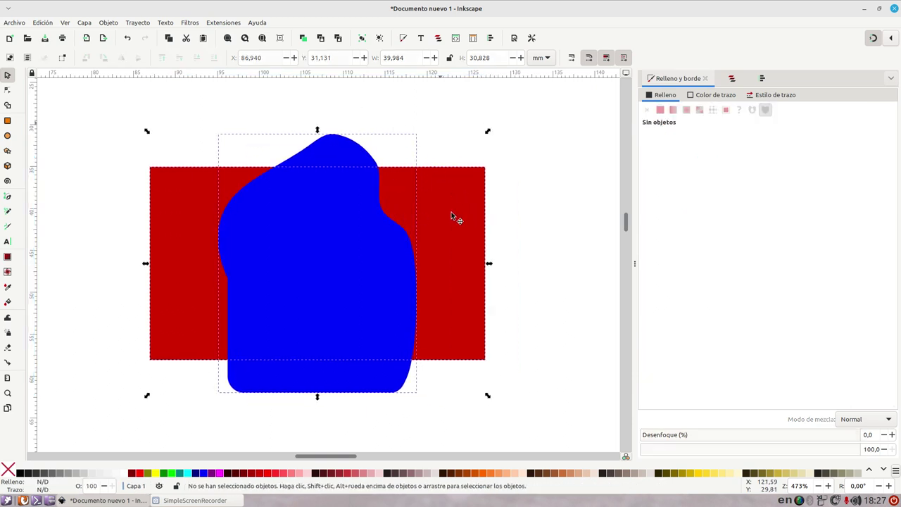
# Step: Brighten the red rectangle's colour, then reselect the blue shape
pyautogui.click(453, 217)
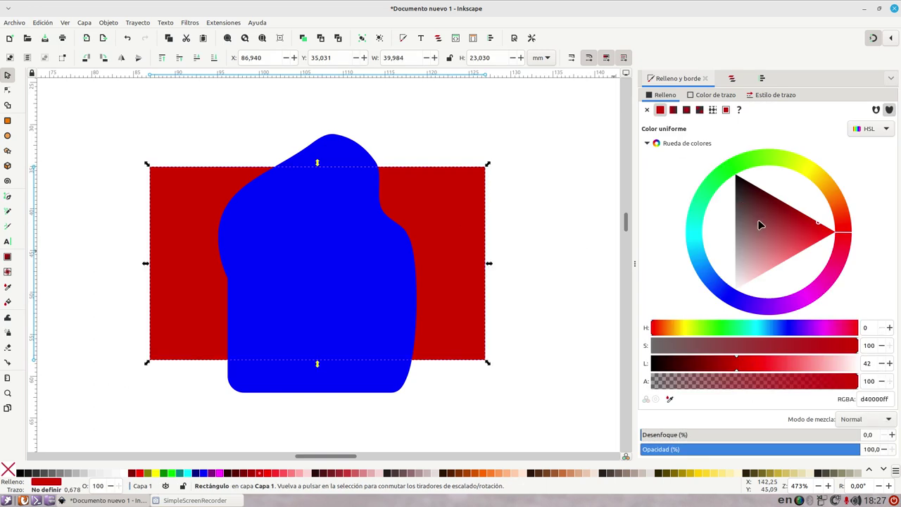
pyautogui.click(759, 364)
pyautogui.click(367, 217)
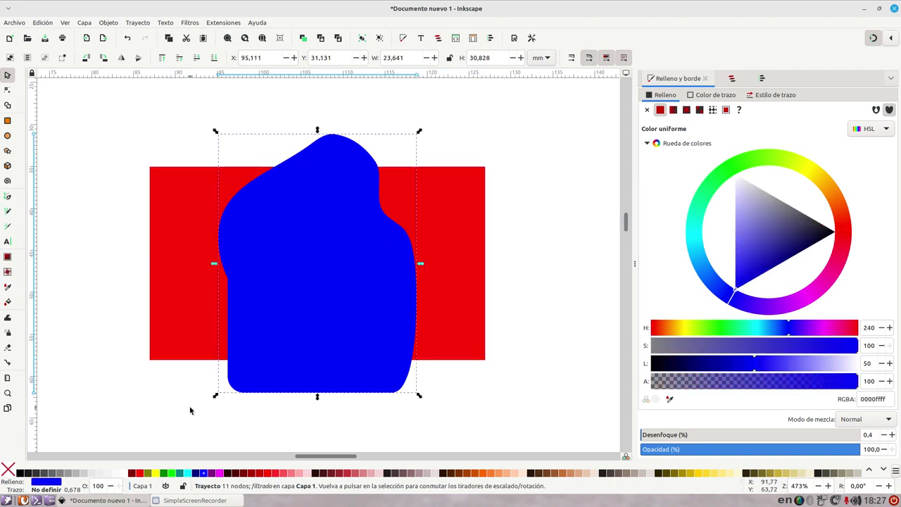
# Step: Give the shape a green 008000 outline, no fill, and a 1.778 mm stroke width
pyautogui.keyDown('shift'); pyautogui.click(163, 474); pyautogui.keyUp('shift')
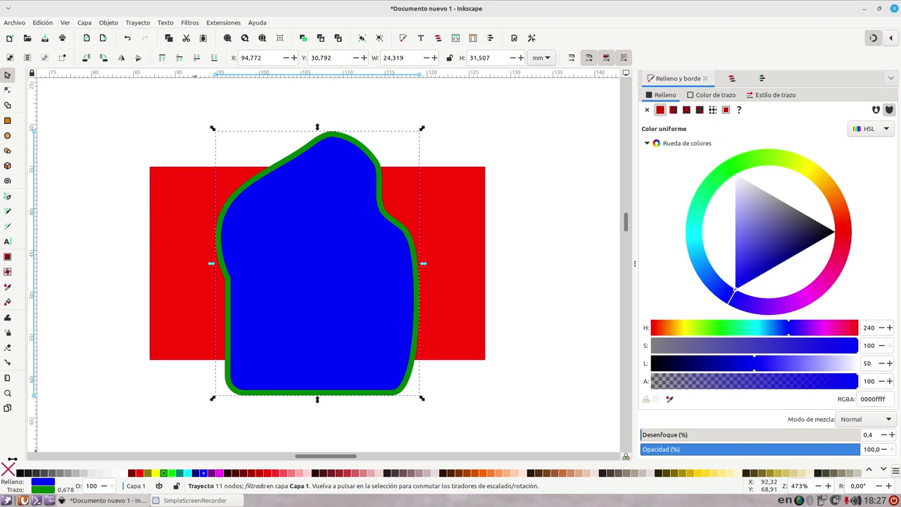
pyautogui.click(7, 470)
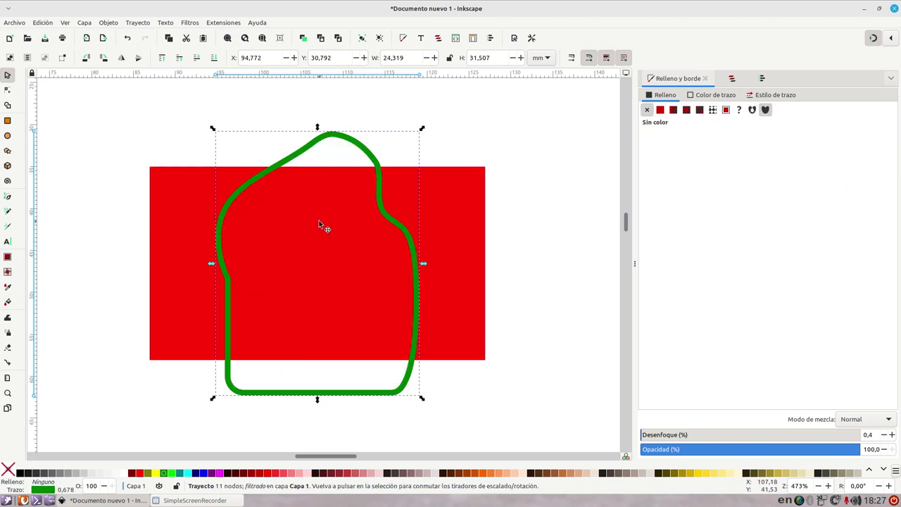
pyautogui.click(717, 100)
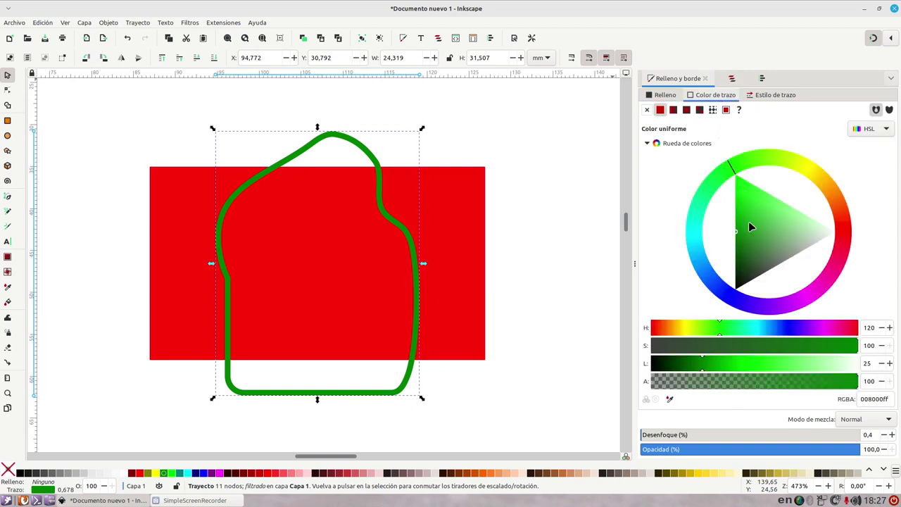
pyautogui.click(767, 99)
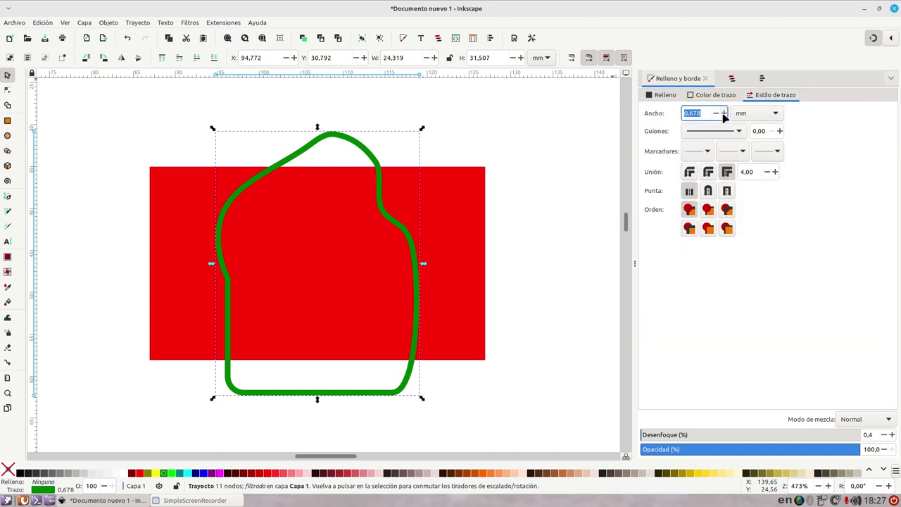
pyautogui.click(724, 113)
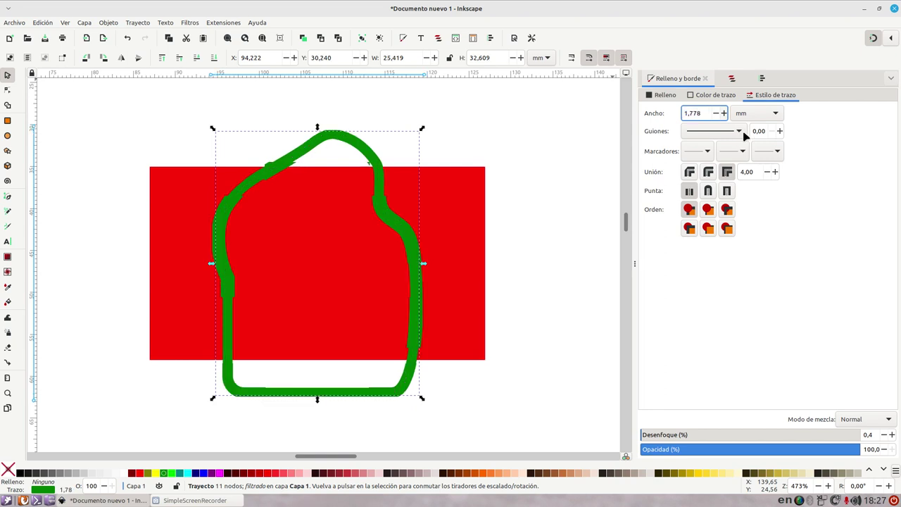
pyautogui.click(745, 133)
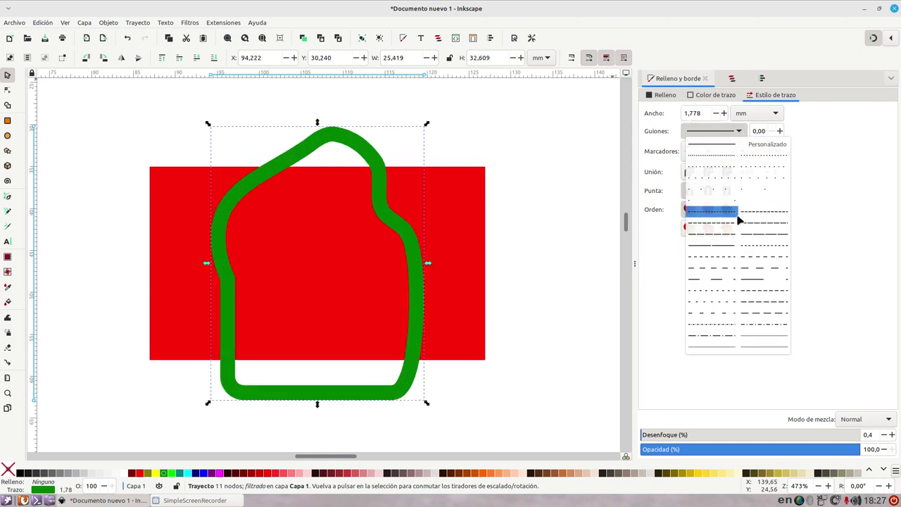
# Step: Make the green outline dotted and change its dash pattern from 1 3 to 1 2
pyautogui.press('Escape')
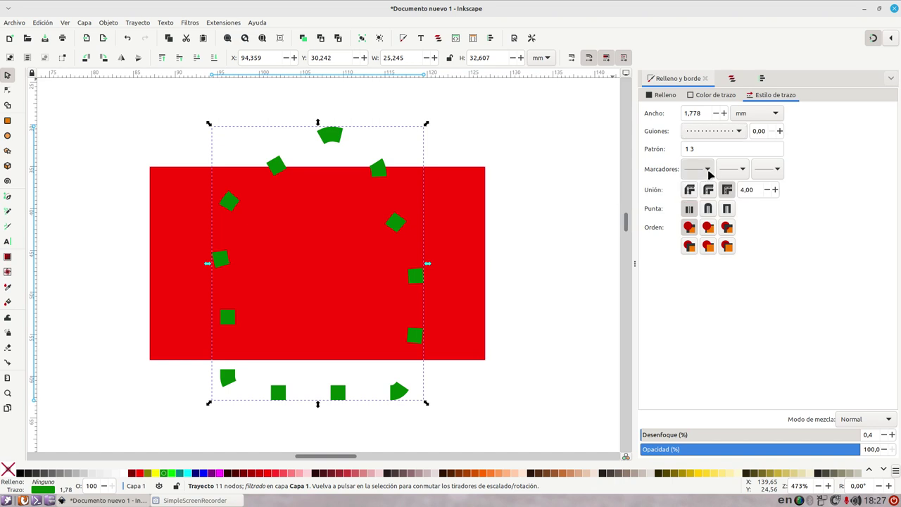
pyautogui.click(707, 172)
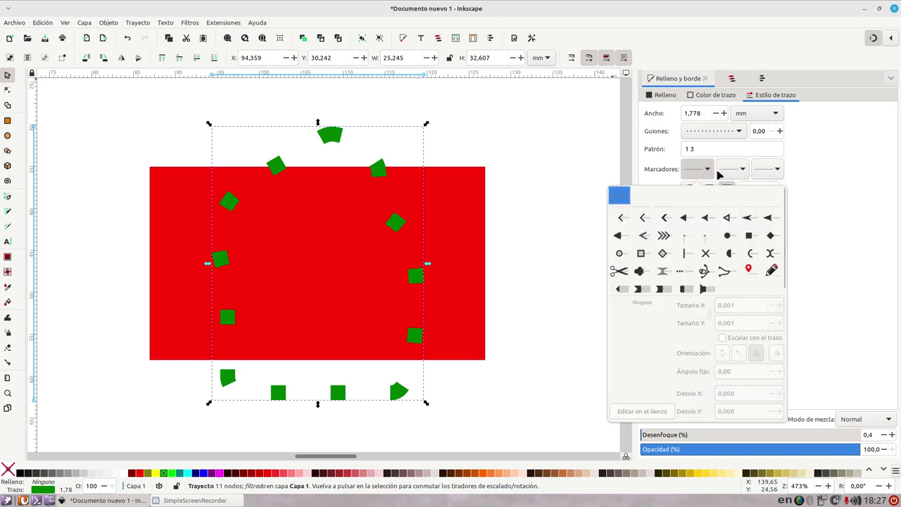
pyautogui.click(823, 204)
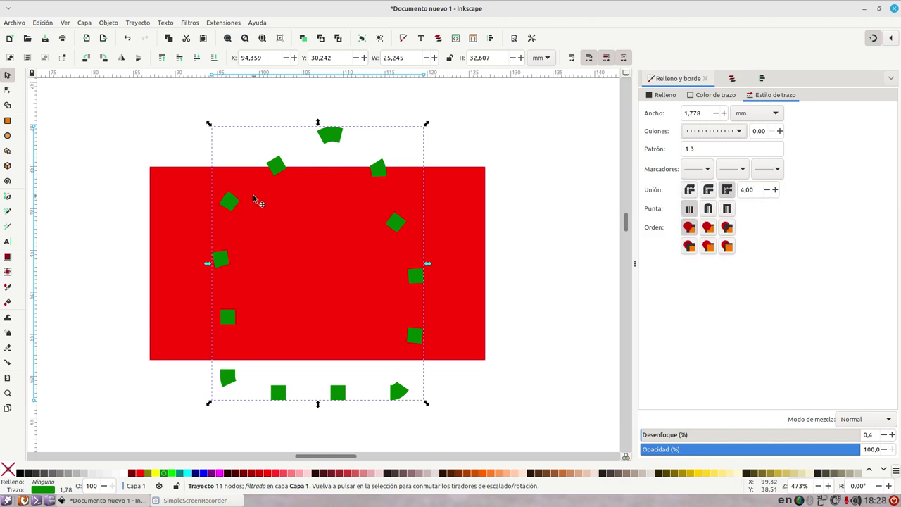
pyautogui.click(724, 131)
pyautogui.click(758, 152)
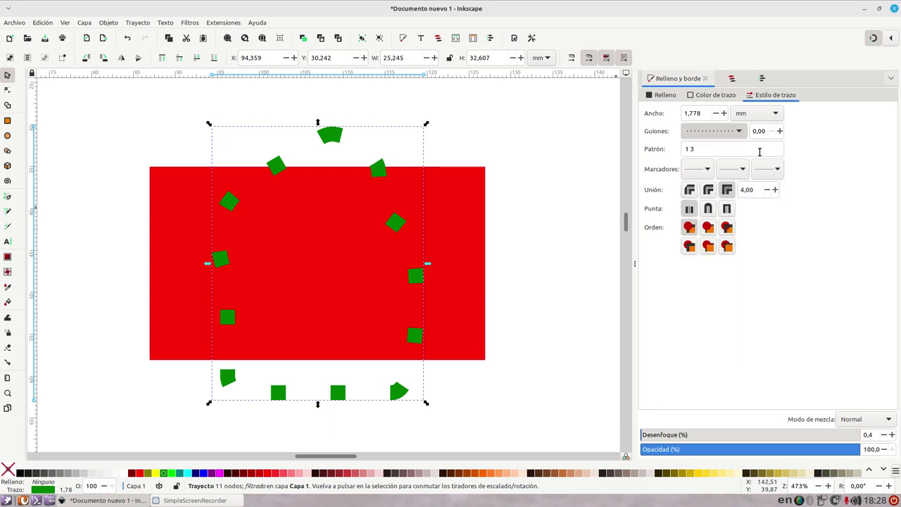
pyautogui.press('BackSpace')
pyautogui.write('2')
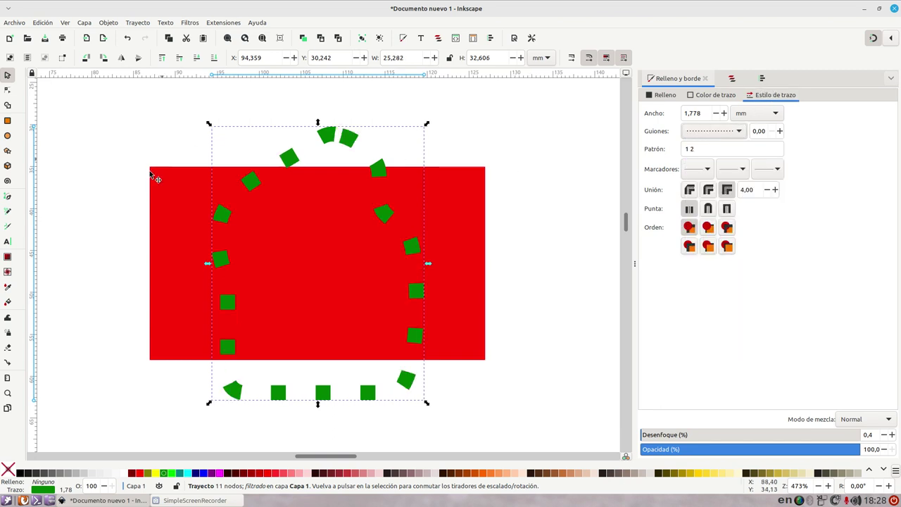